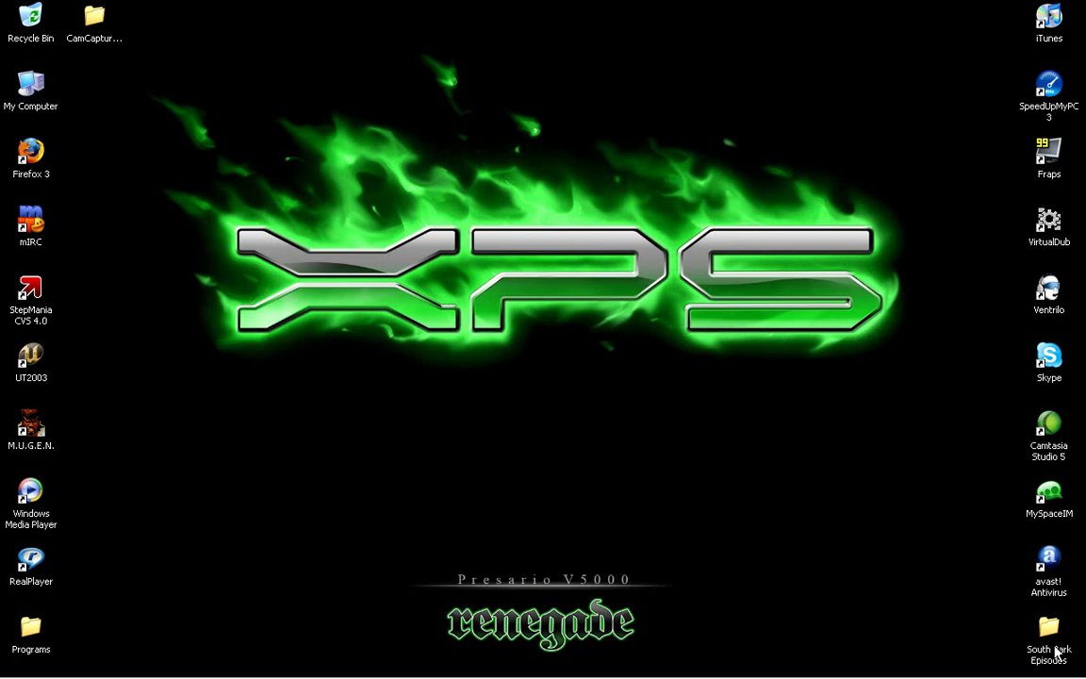
Create a new folder on the desktop named DUE TOMORROW and open it
right_click(553, 443)
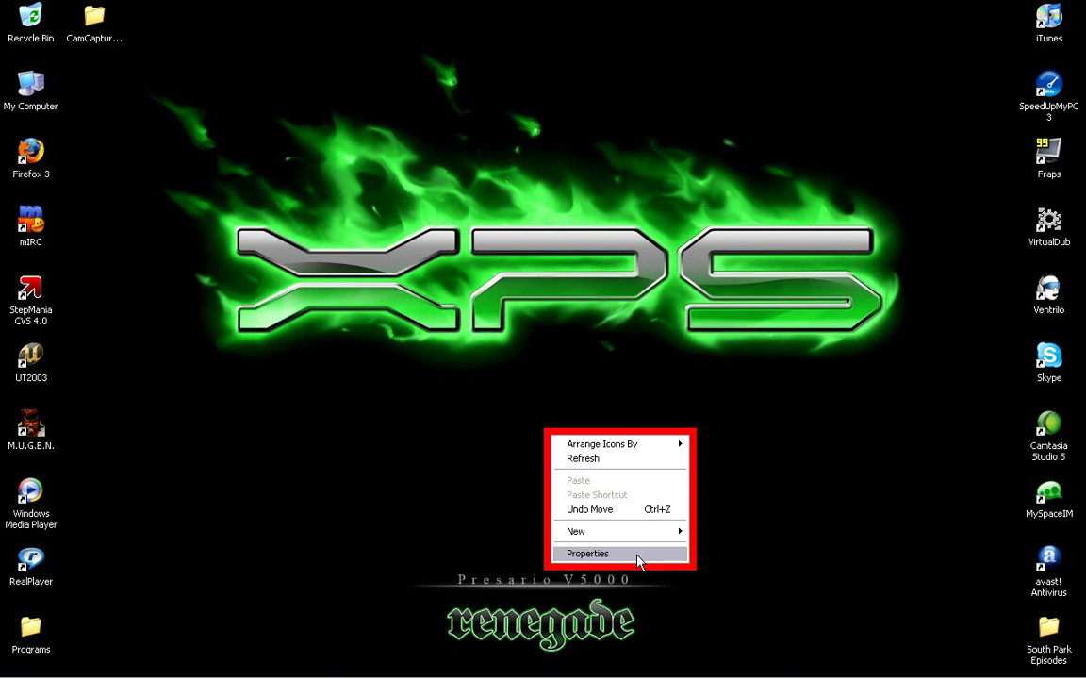
mouse_move(637, 534)
left_click(706, 533)
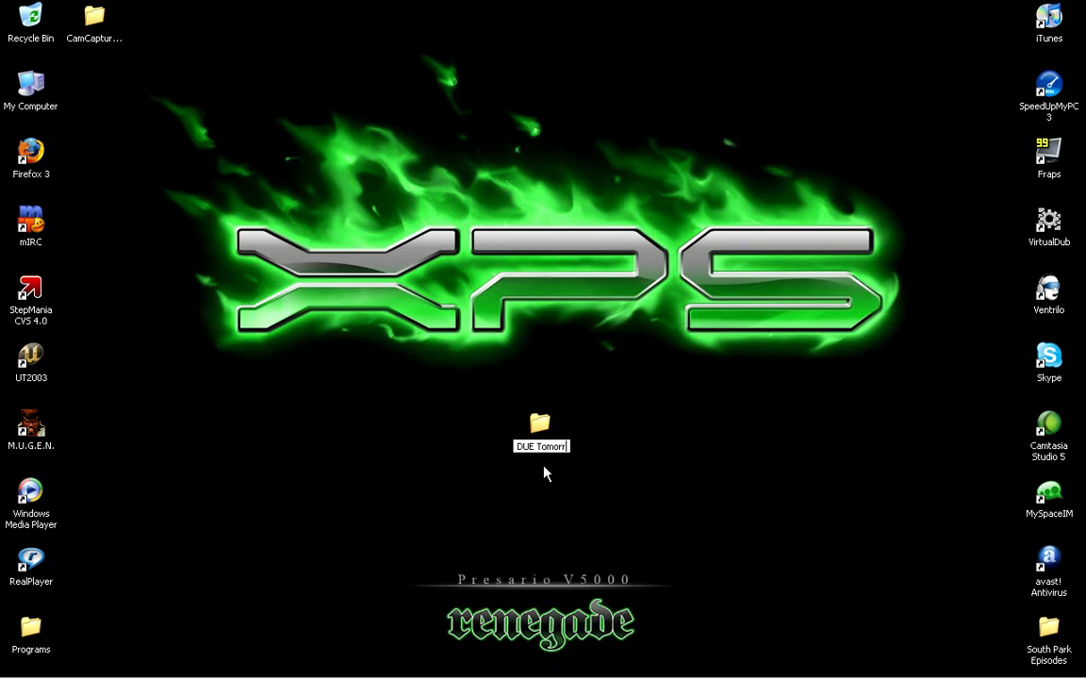
type("ow")
key("BackSpace")
key("BackSpace")
key("Return")
double_click(546, 447)
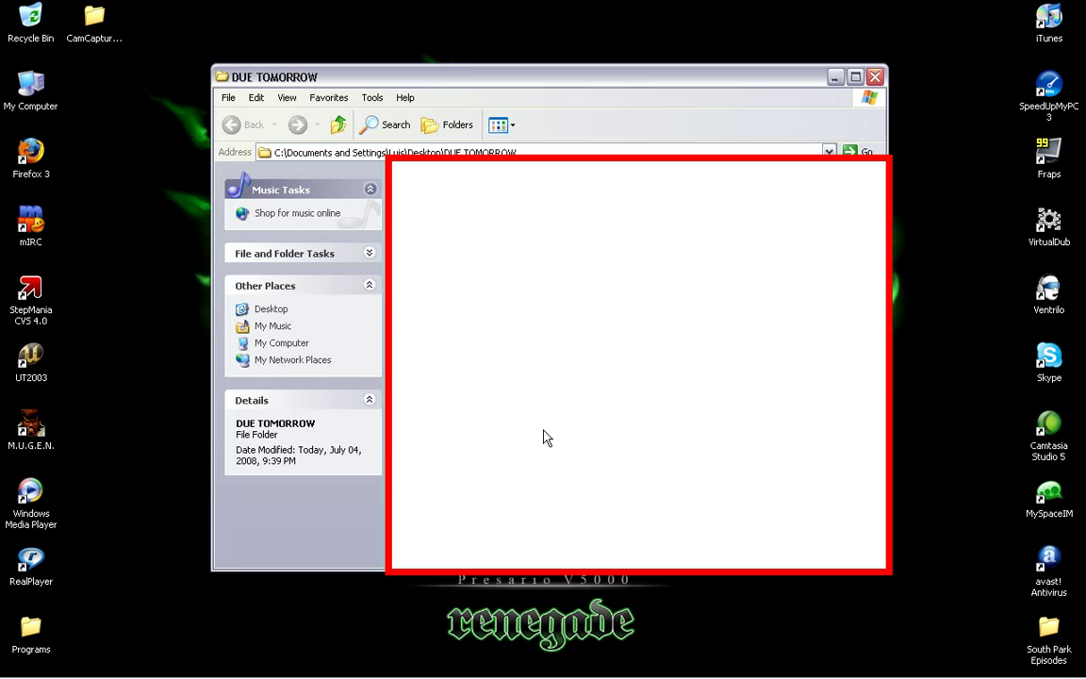
Open the StepMania CVS program folder and go into its Songs\DDREXTREME! folder
left_click(38, 665)
left_click(94, 606)
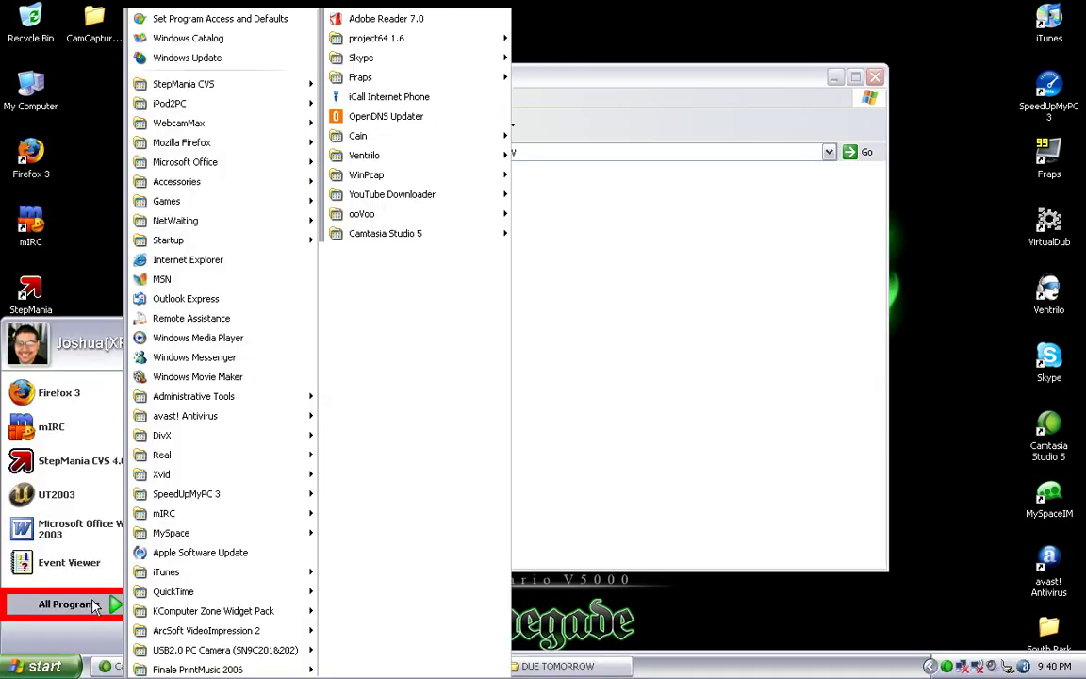
mouse_move(211, 86)
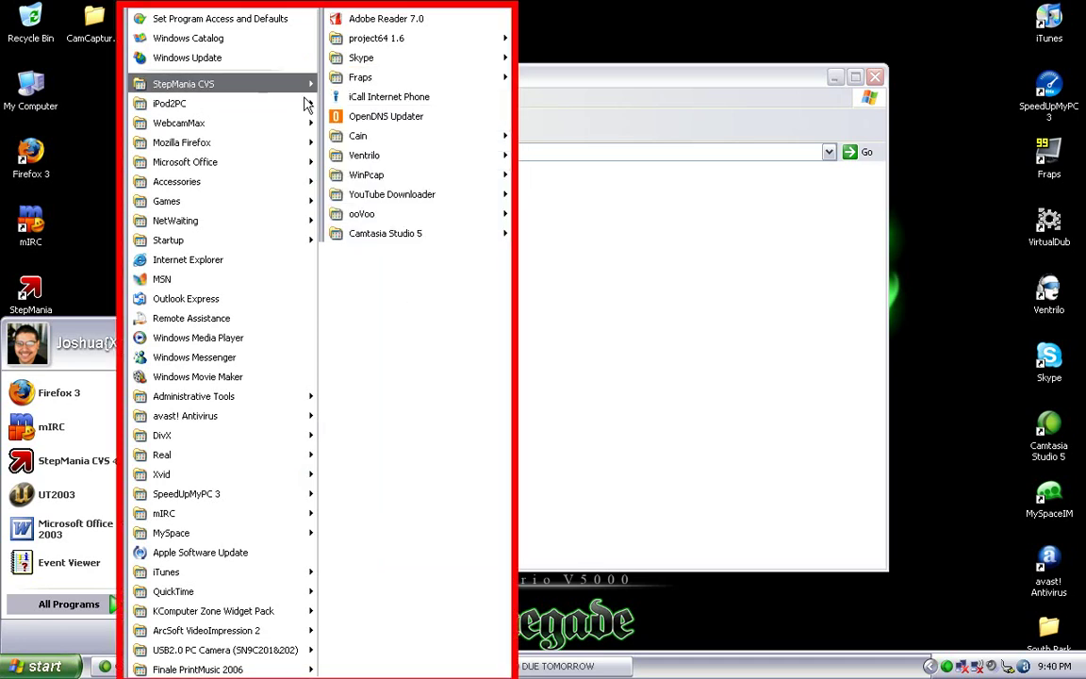
mouse_move(273, 83)
left_click(336, 82)
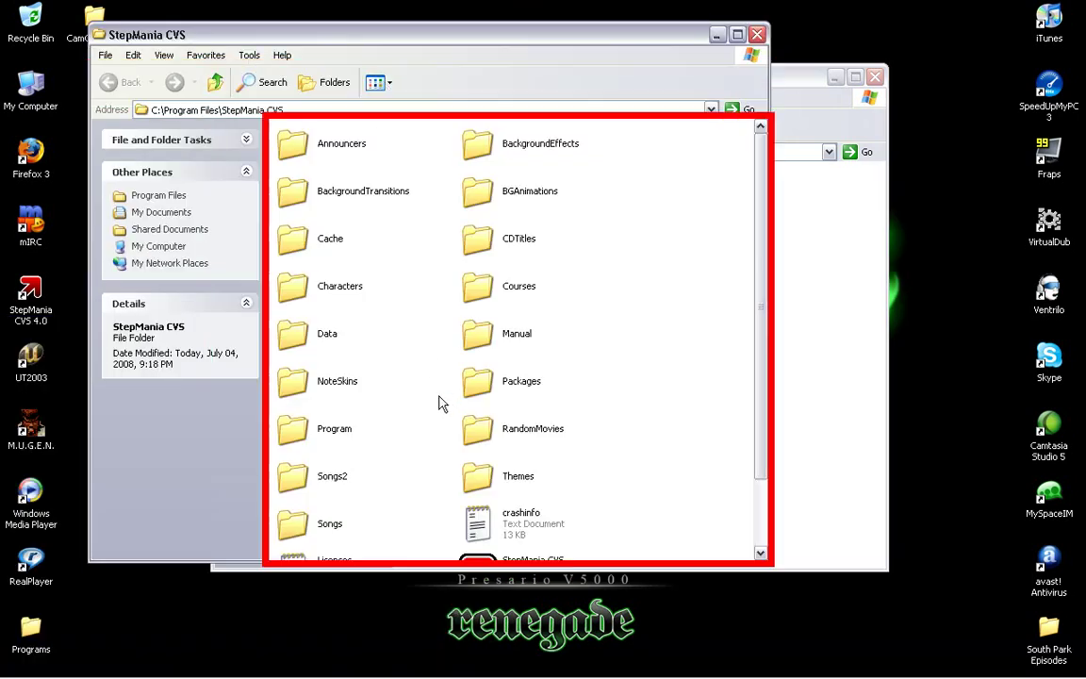
double_click(332, 520)
double_click(335, 144)
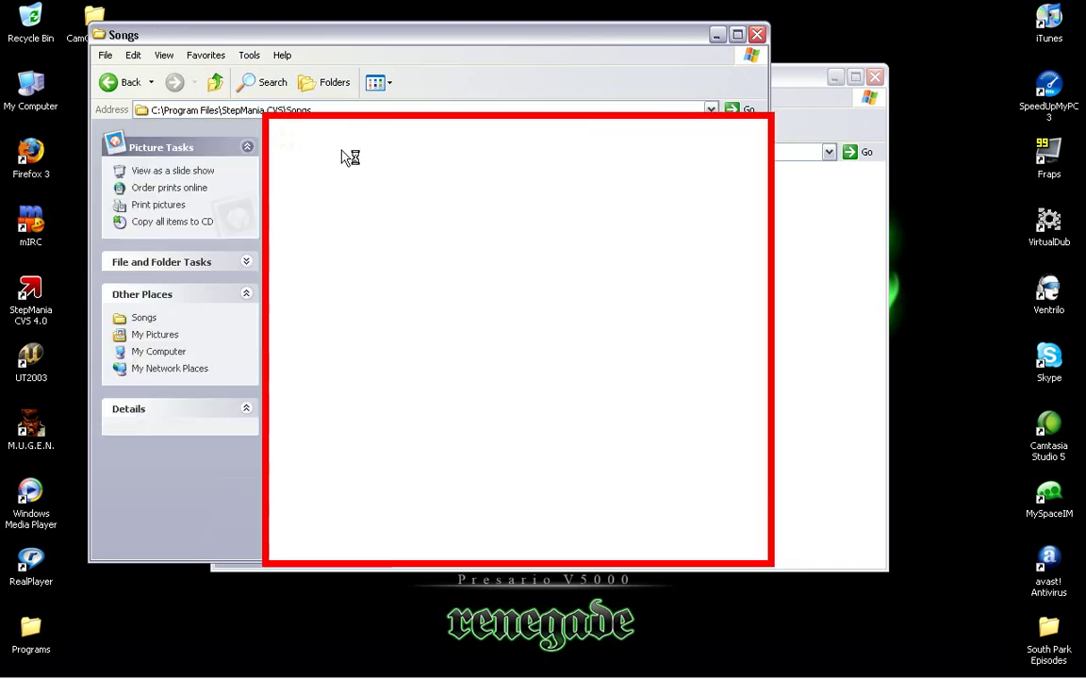
Find the existing DUE TOMORROW song folder inside DDREXTREME! and open it
scroll(427, 476, "down", 10)
scroll(427, 476, "down", 12)
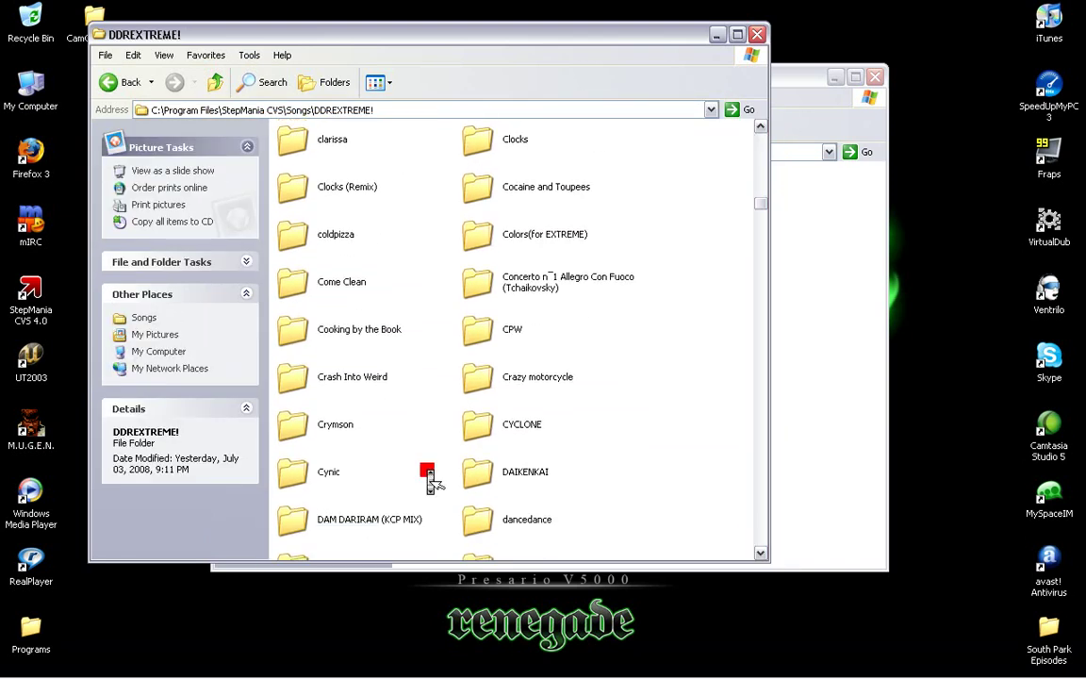
middle_click(430, 481)
scroll(427, 476, "down", 3)
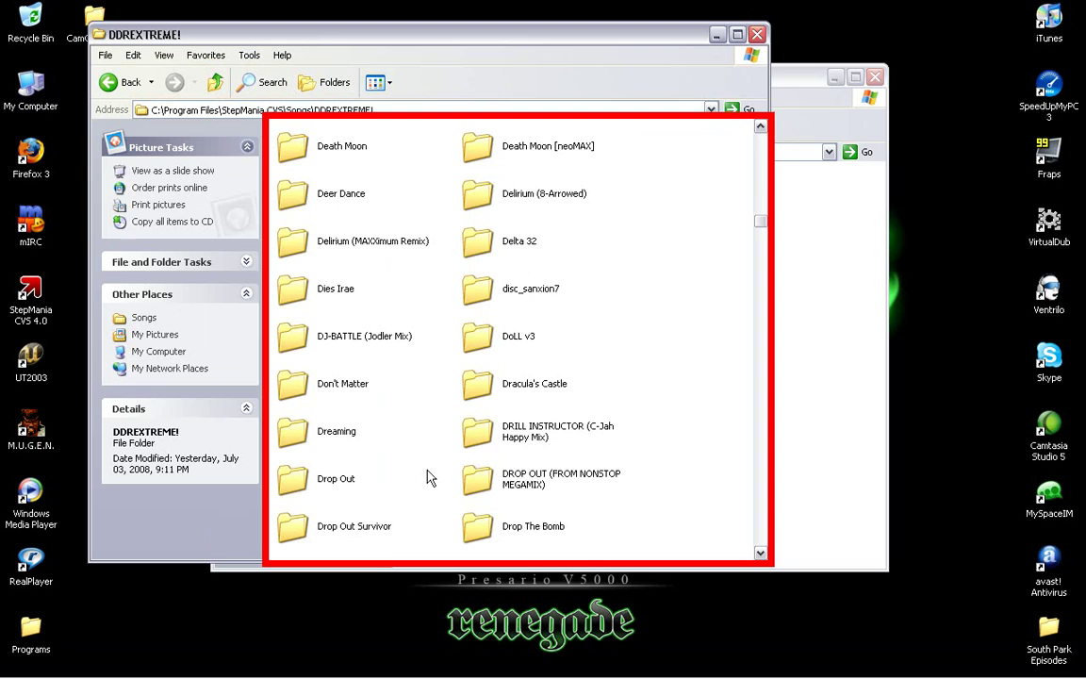
scroll(427, 476, "down", 6)
scroll(471, 247, "up", 3)
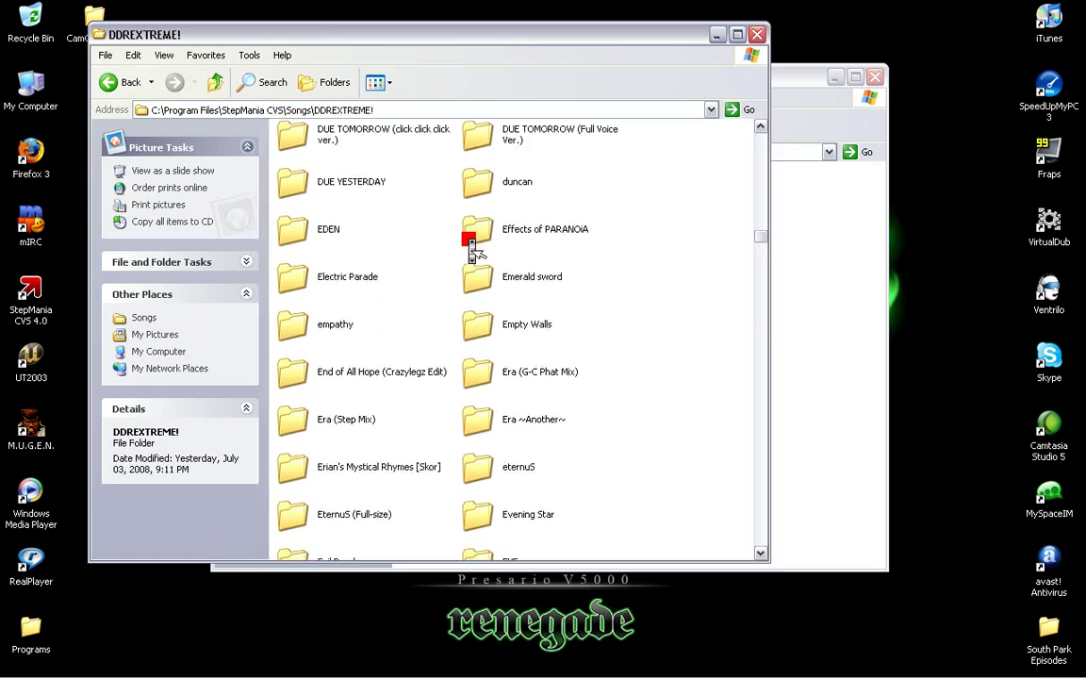
double_click(478, 281)
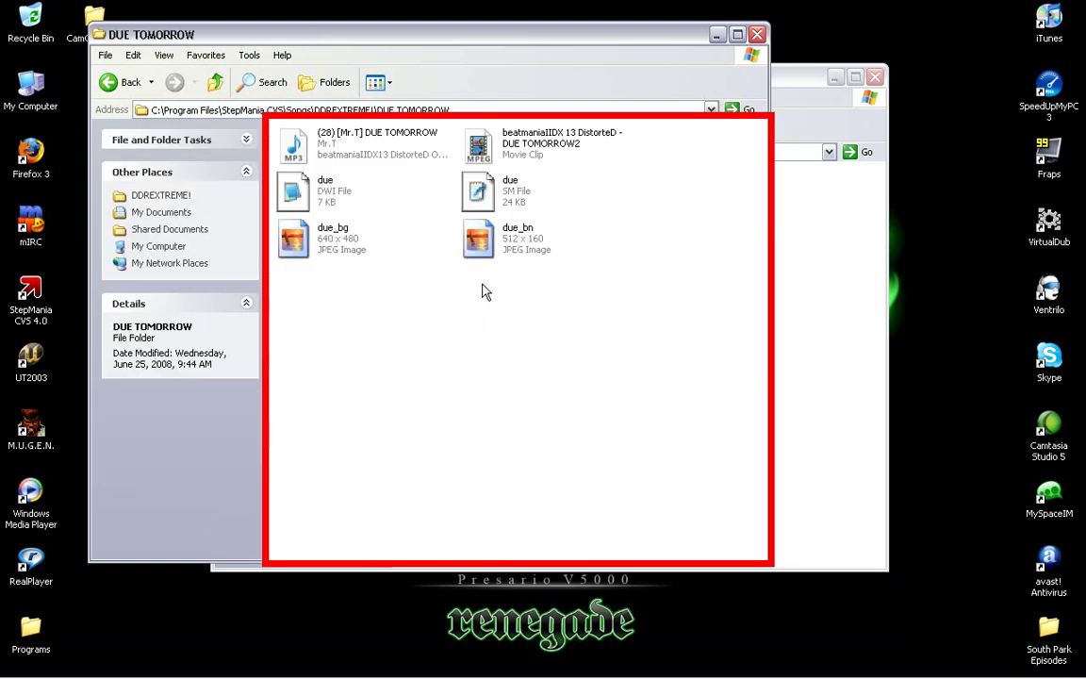
Copy the (28) [Mr.T] DUE TOMORROW MP3 into the new desktop DUE TOMORROW folder and close the source folder window
right_click(354, 161)
left_click(413, 268)
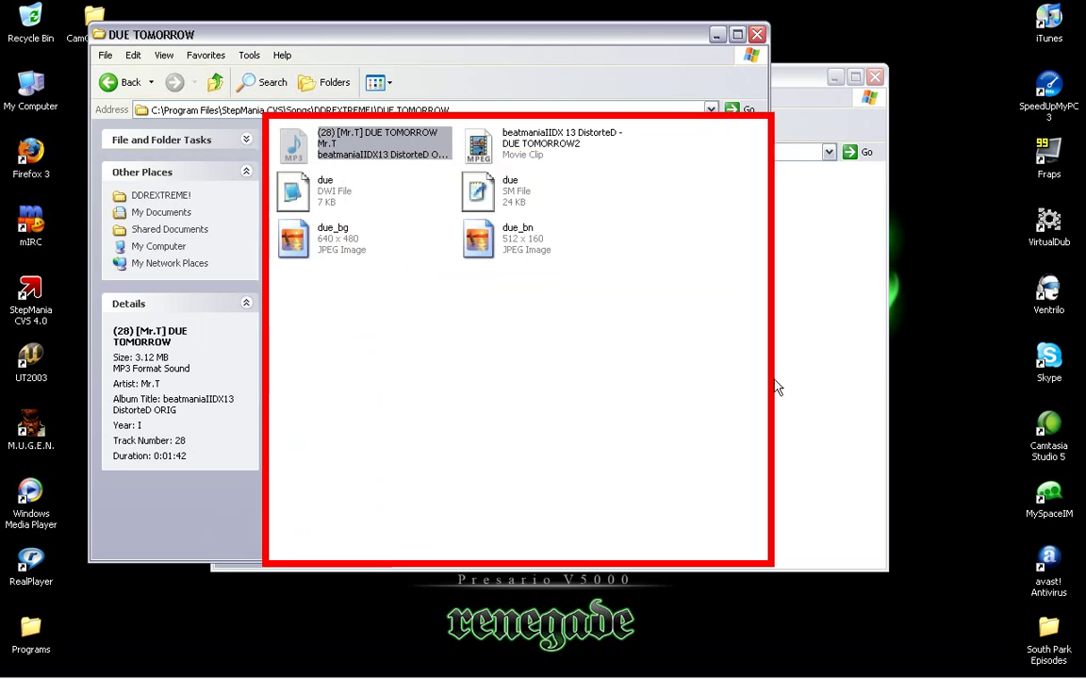
left_click(775, 387)
right_click(775, 387)
left_click(799, 467)
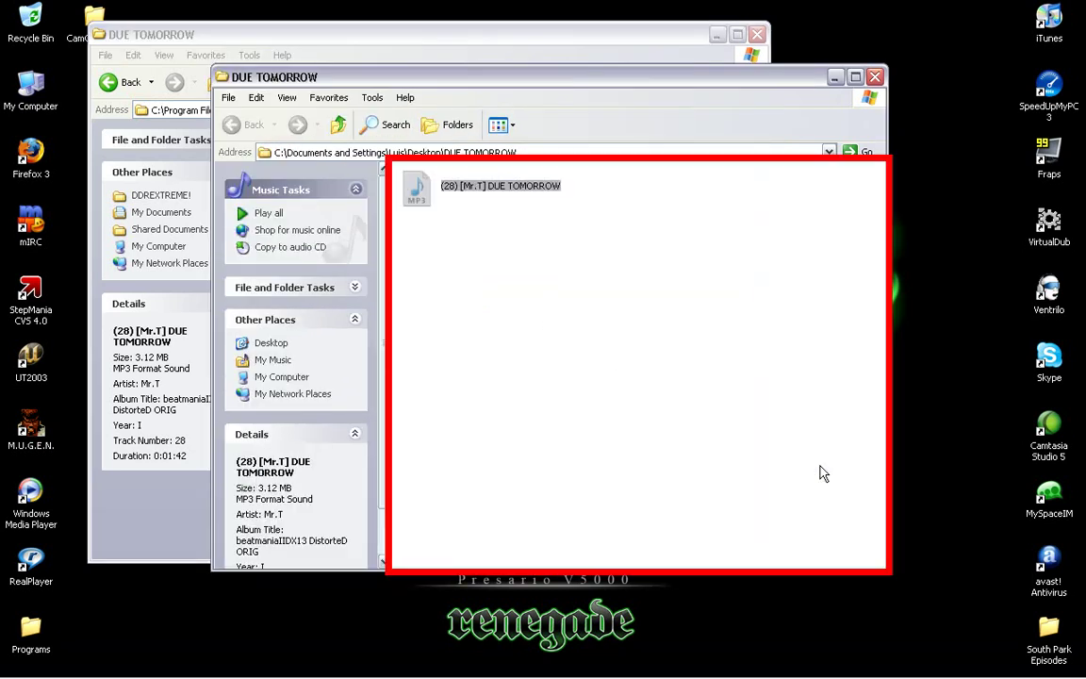
left_click(757, 34)
left_click(694, 341)
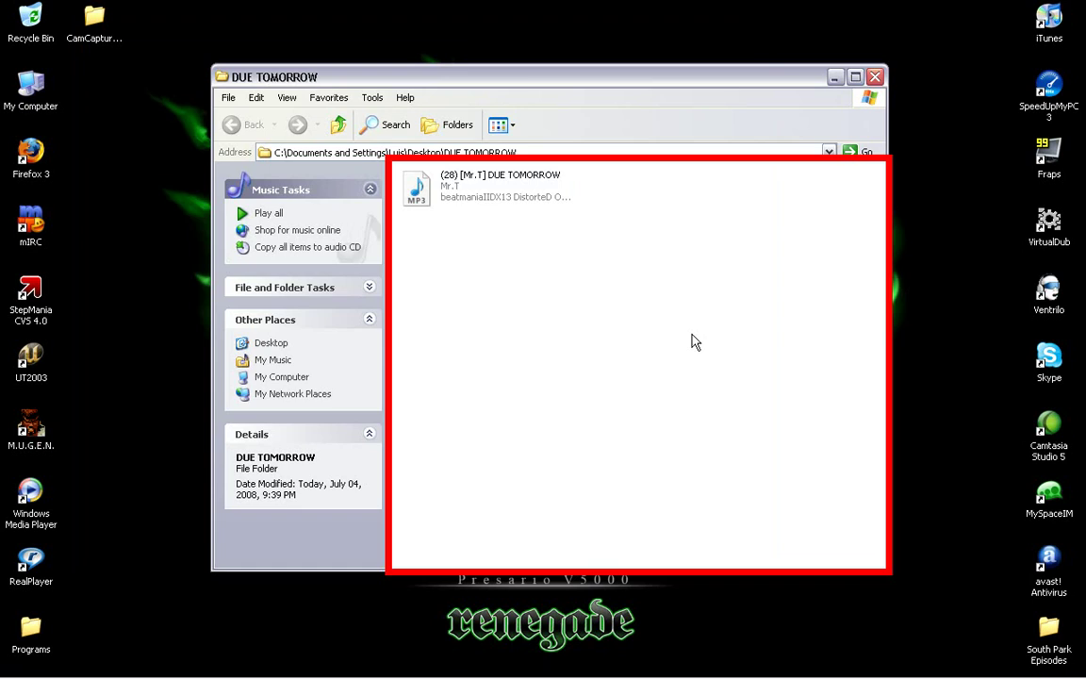
Open the A Place in Time song folder under StepMania's Songs\DDREXTREME! folder
left_click(38, 666)
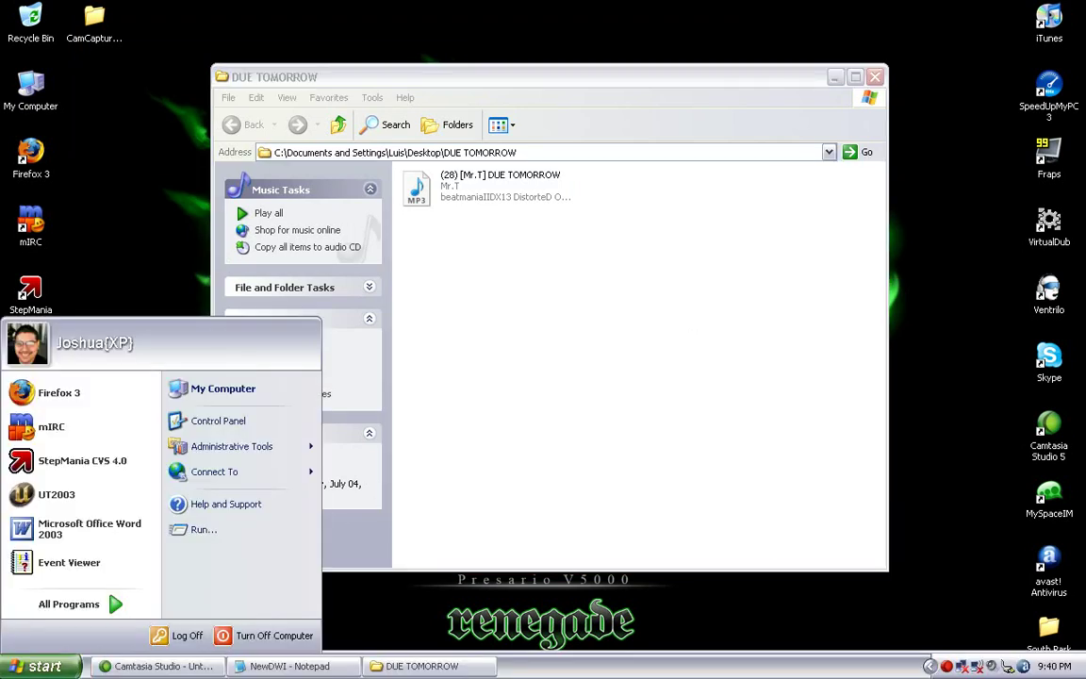
left_click(80, 604)
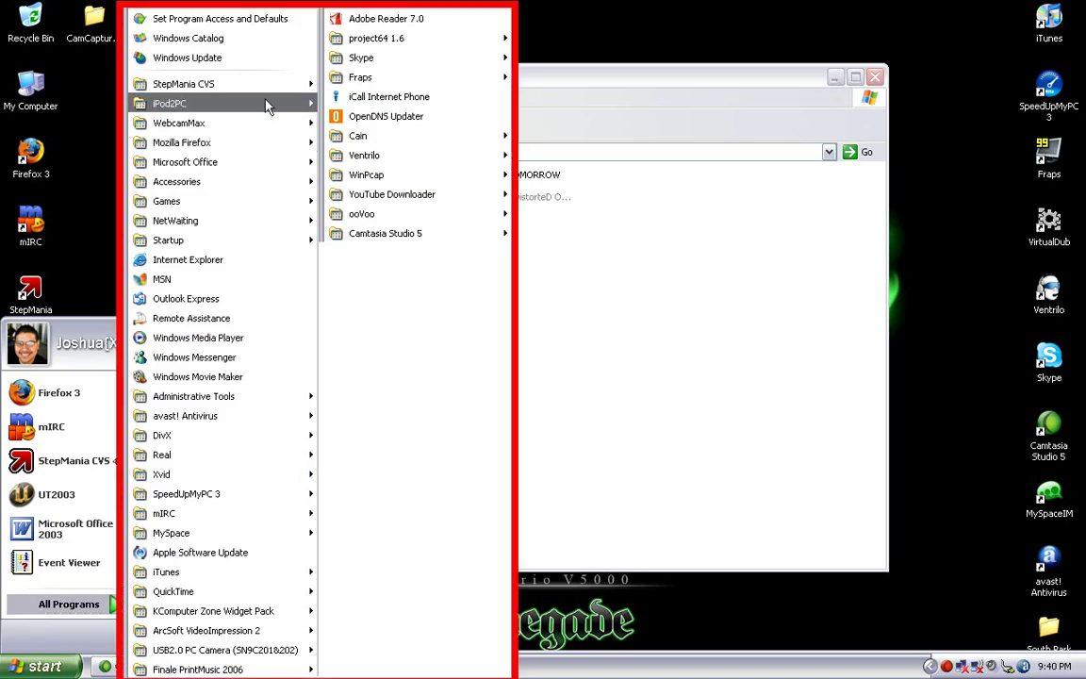
mouse_move(265, 91)
left_click(396, 83)
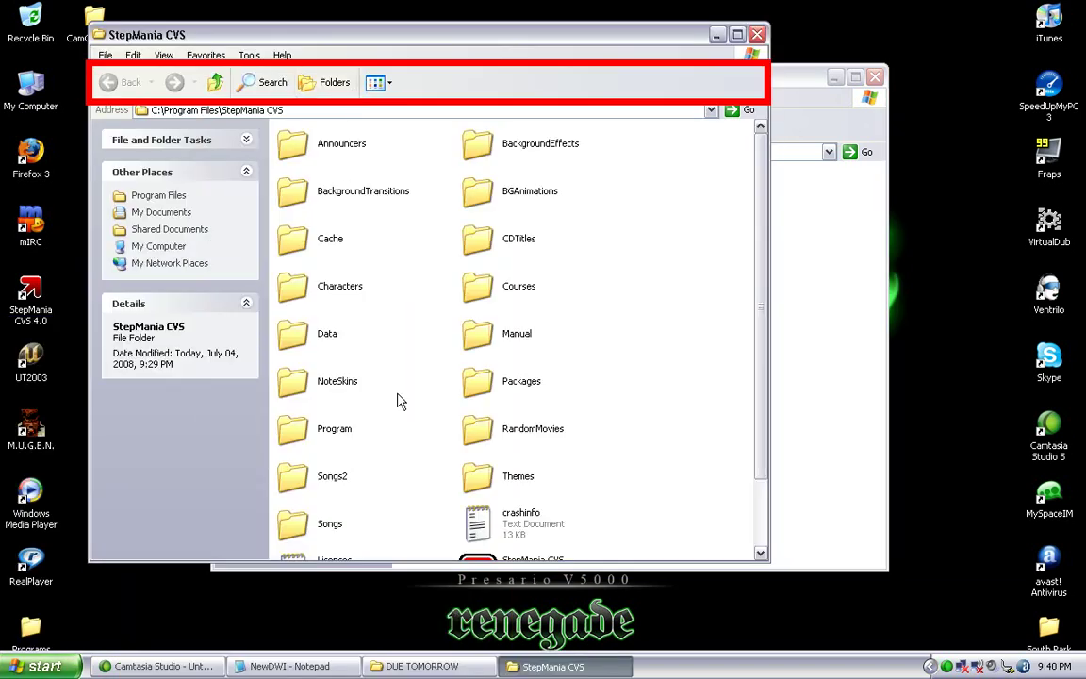
double_click(292, 522)
double_click(356, 148)
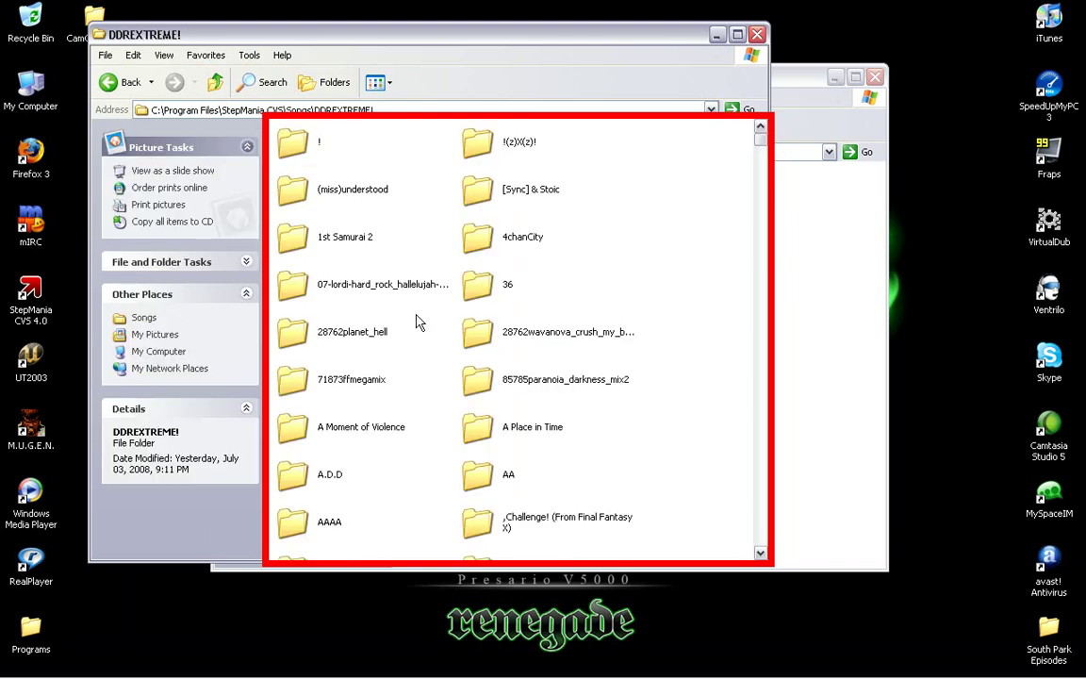
double_click(481, 429)
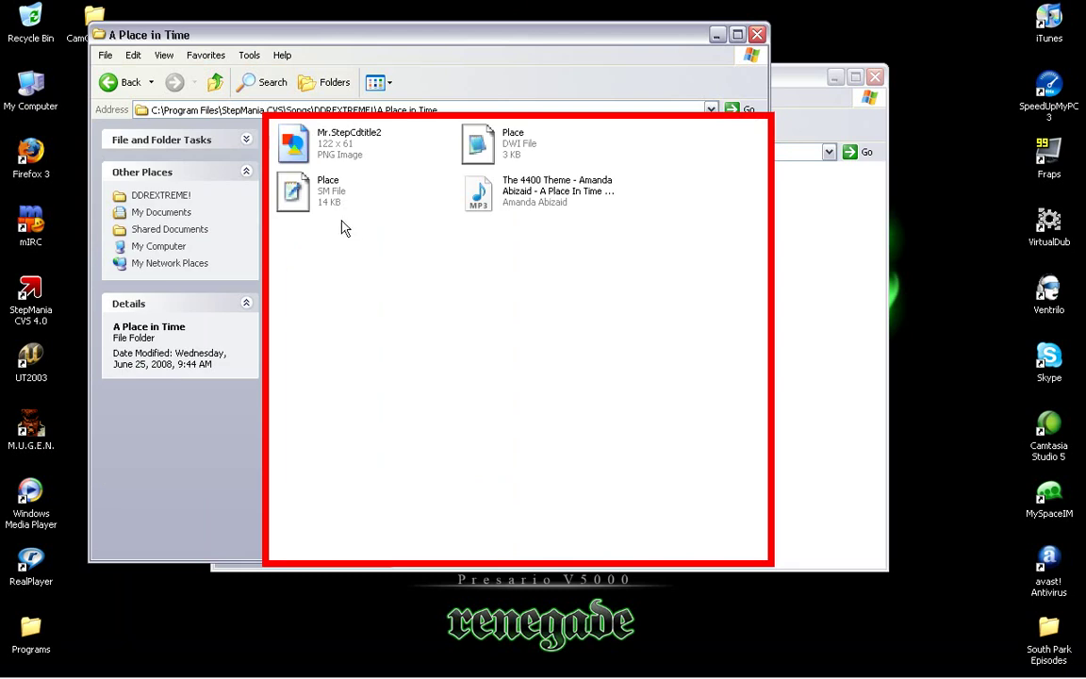
Copy the Place SM file into the desktop DUE TOMORROW folder and close the A Place in Time window
right_click(327, 181)
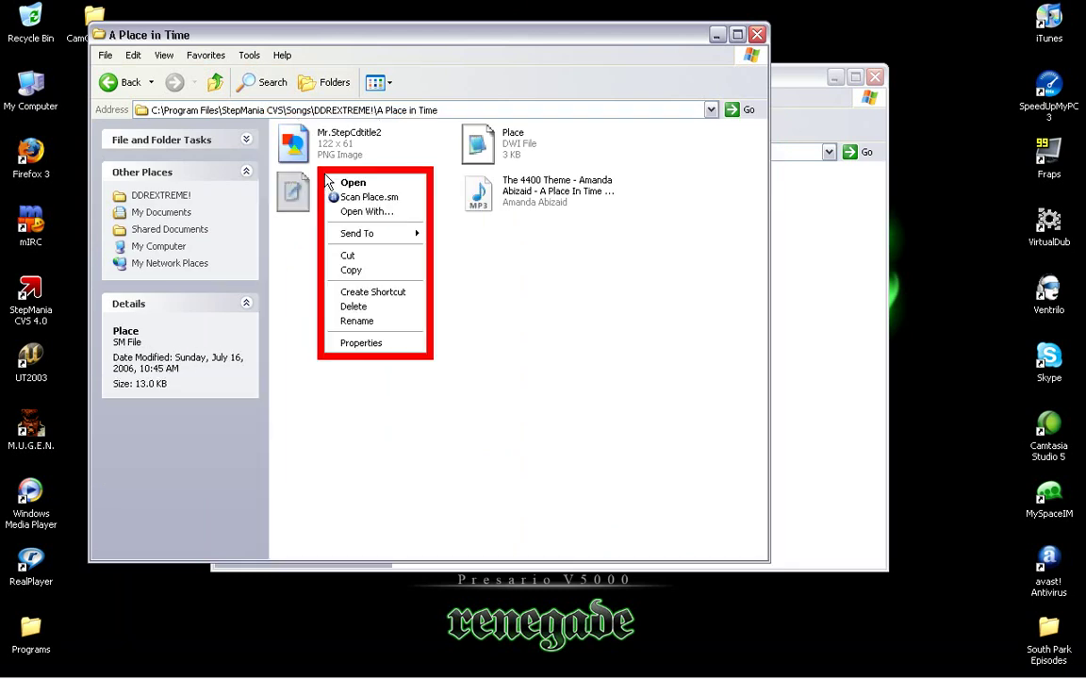
left_click(350, 271)
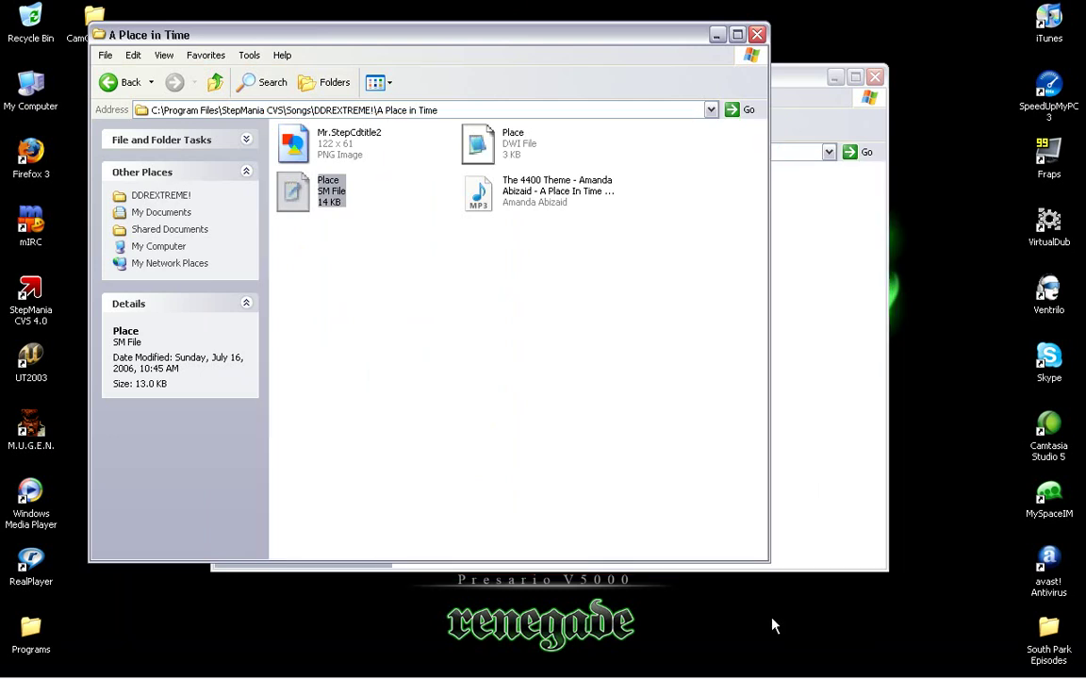
left_click(772, 626)
left_click(814, 402)
right_click(815, 404)
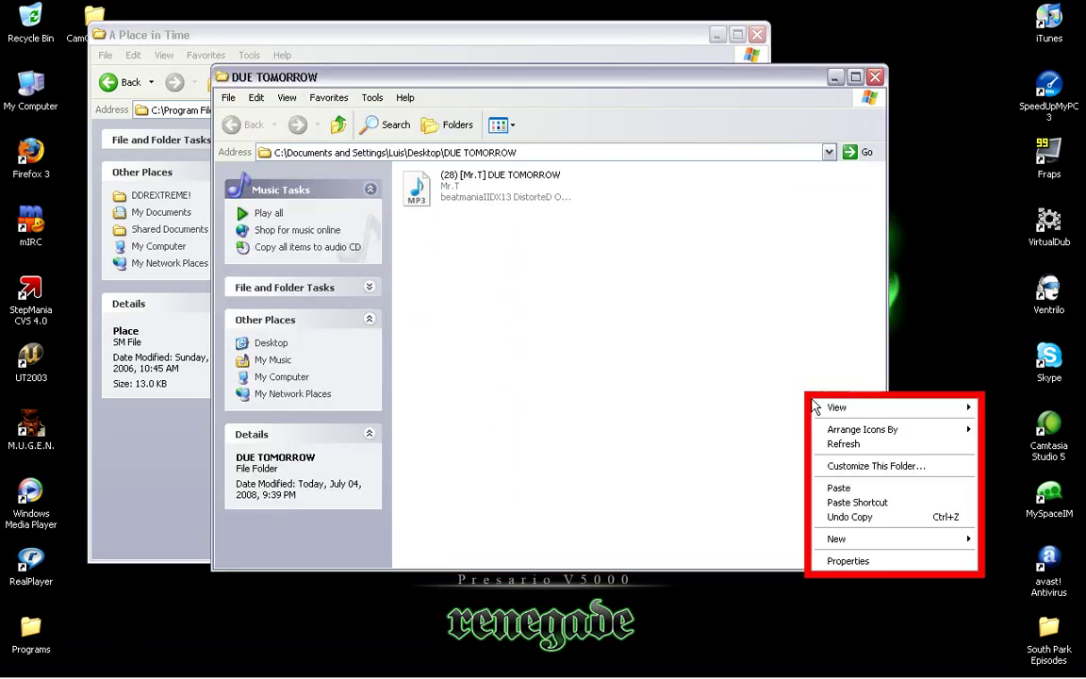
left_click(840, 488)
left_click(757, 34)
left_click(696, 266)
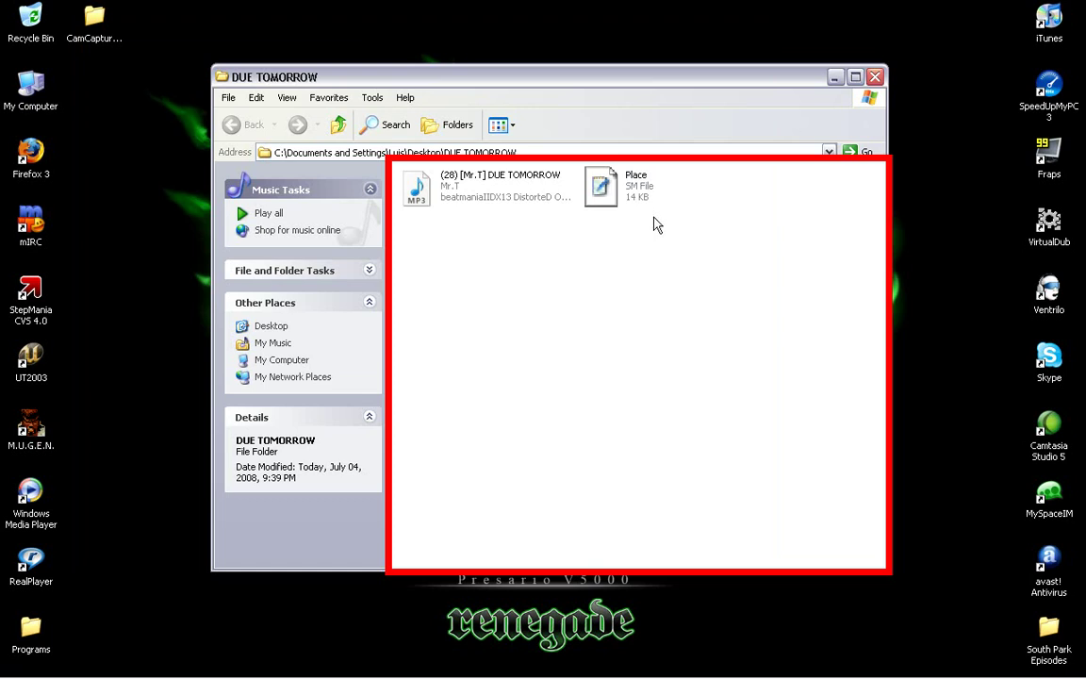
Delete the Place SM file from the desktop DUE TOMORROW folder
left_click(645, 209)
key("Delete")
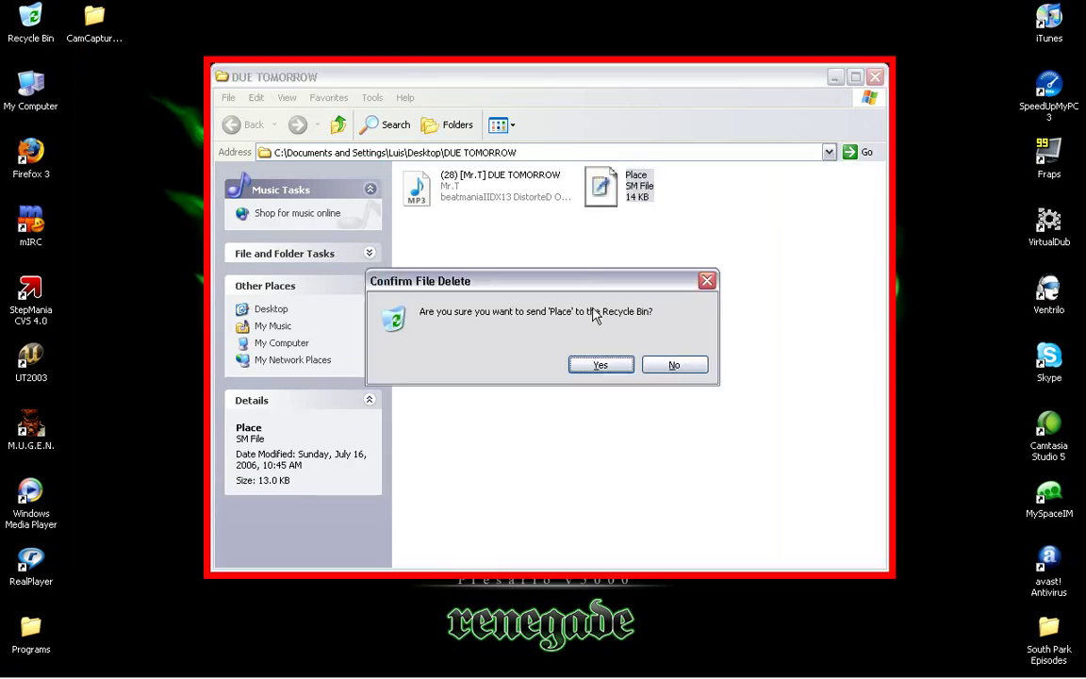
left_click(594, 367)
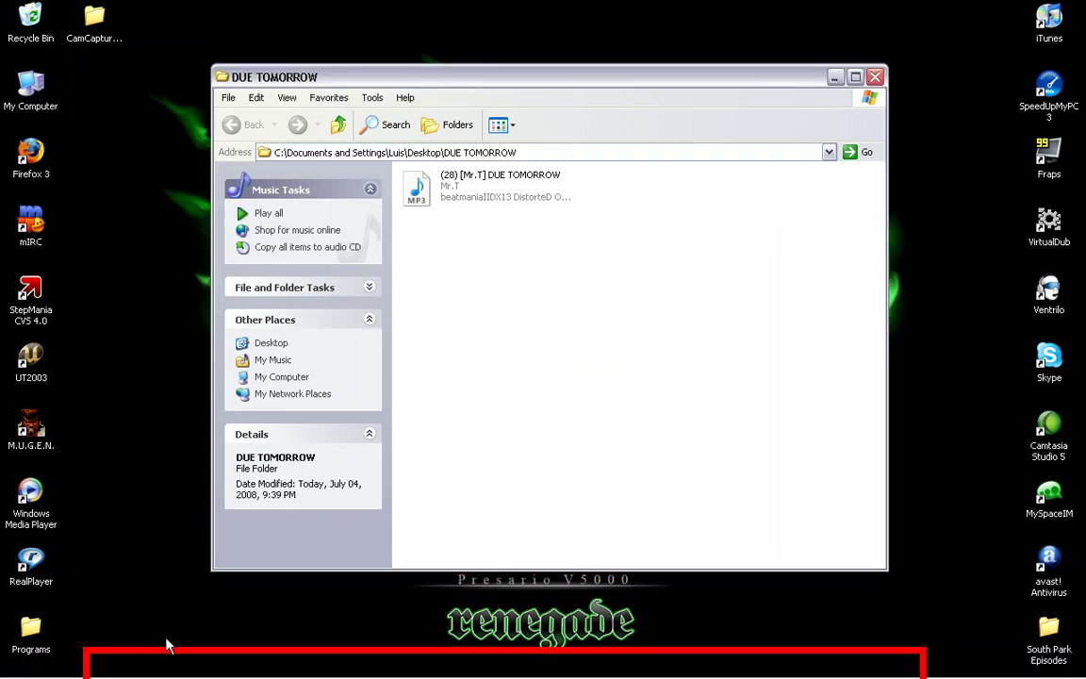
Browse StepMania's Songs\DDREXTREME! folder for a song that has a DWI file and open the folder named 36
mouse_move(212, 663)
left_click(40, 667)
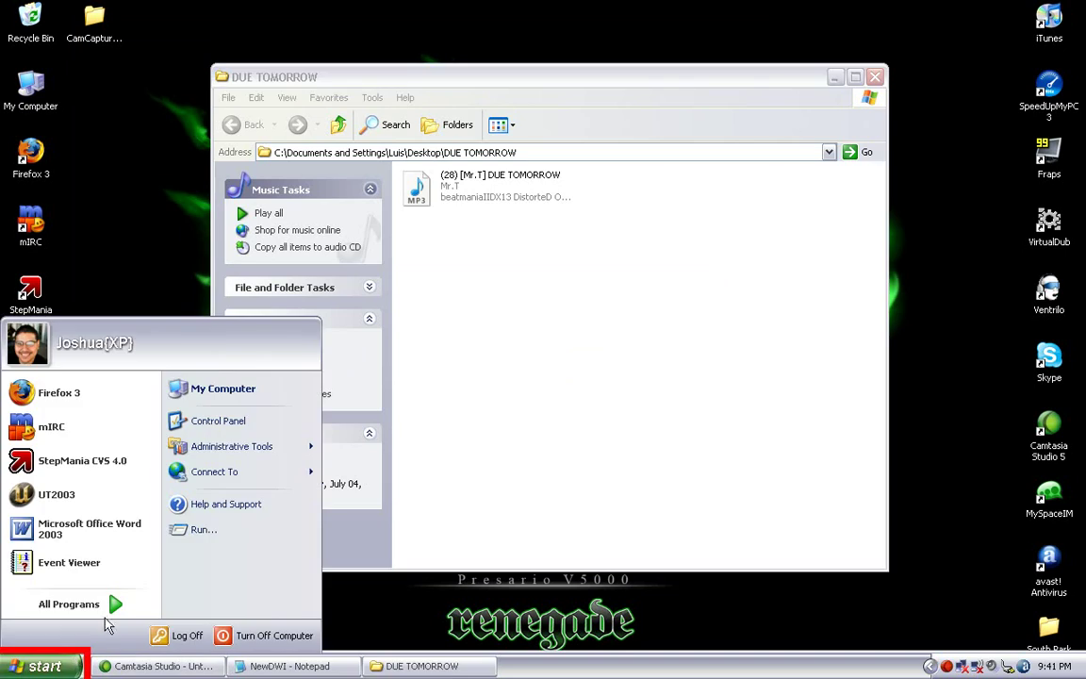
left_click(130, 608)
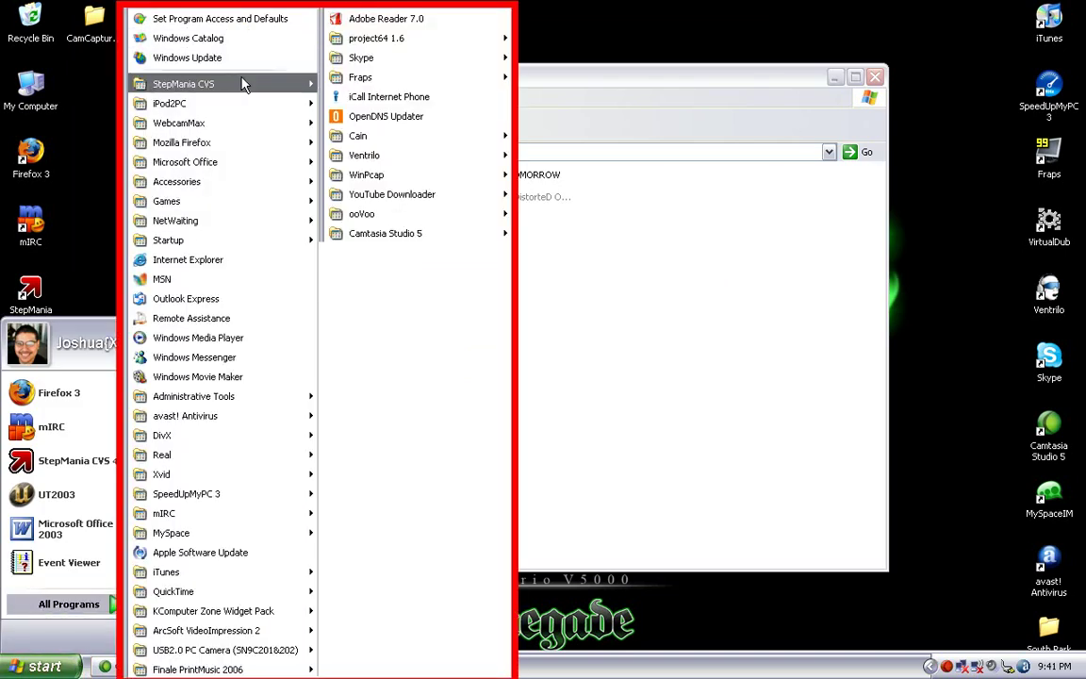
mouse_move(241, 83)
left_click(332, 86)
double_click(325, 524)
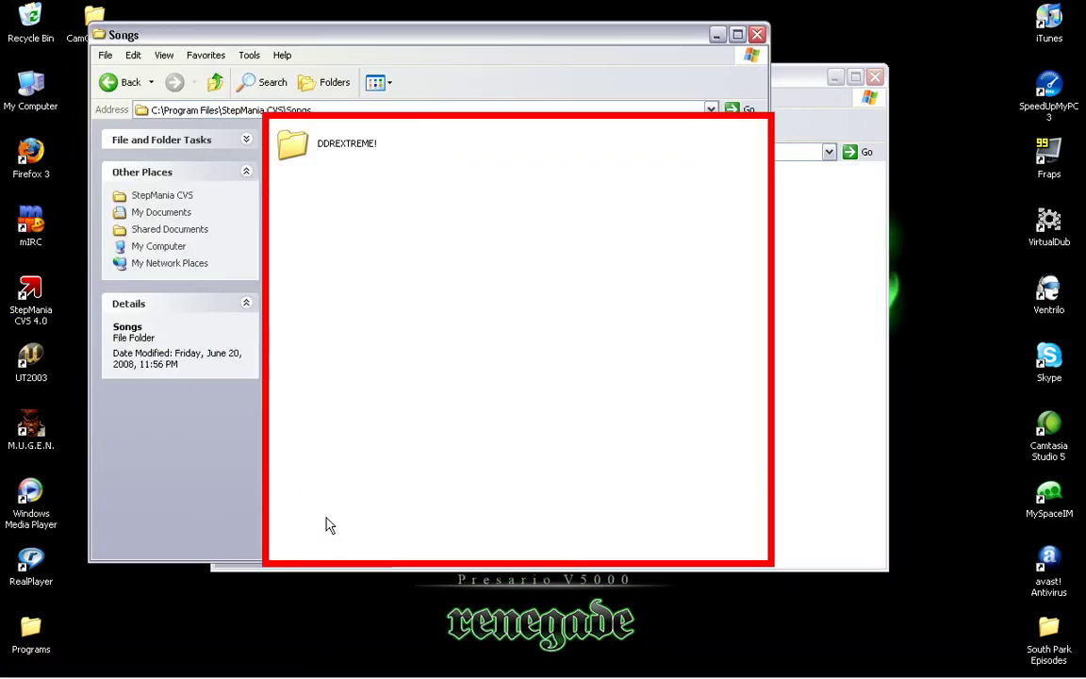
double_click(341, 144)
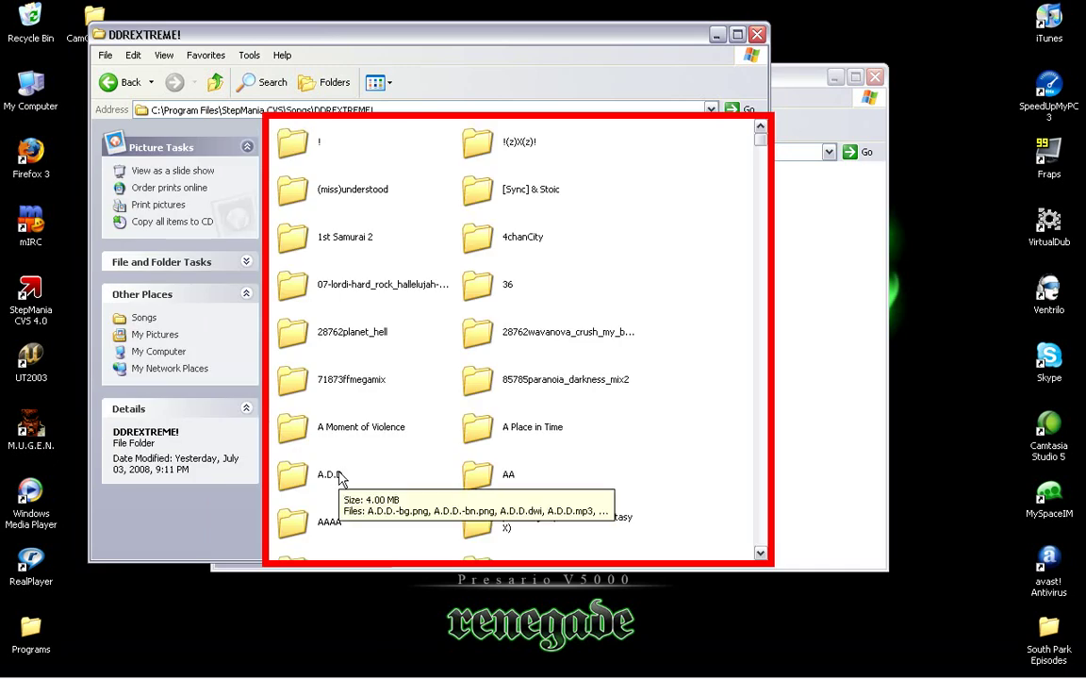
double_click(483, 481)
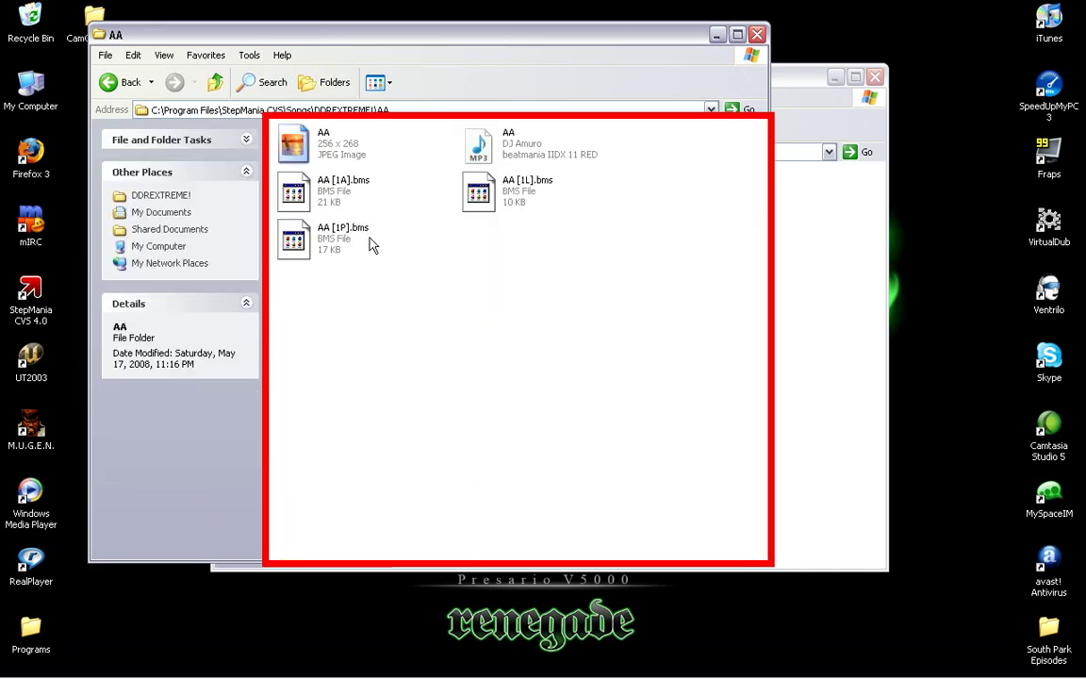
left_click(123, 82)
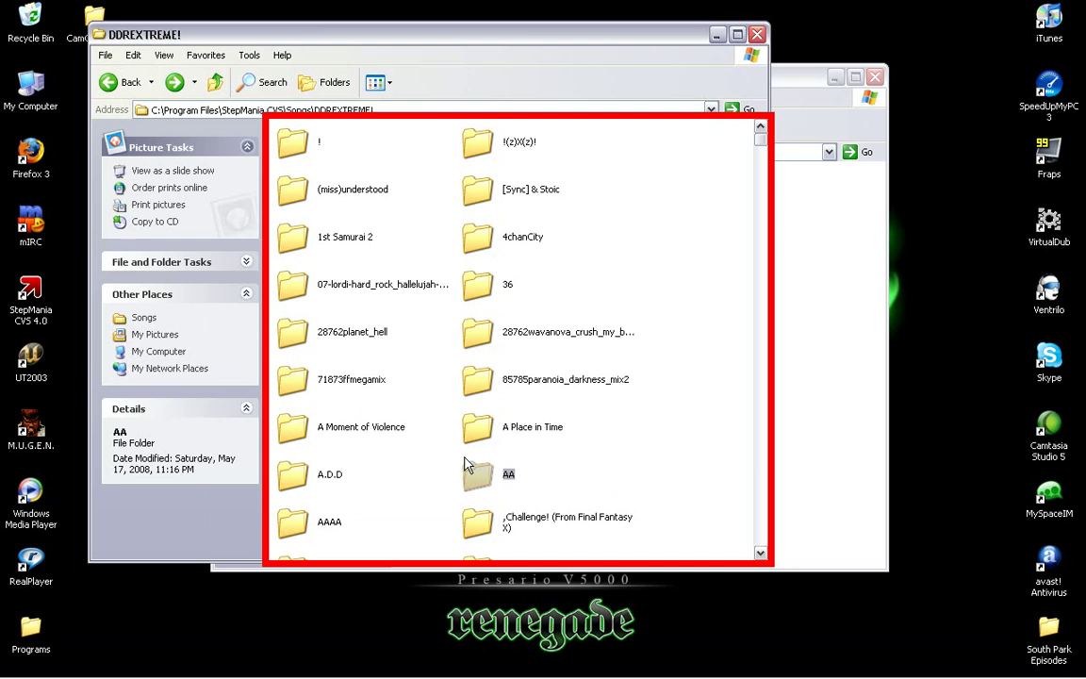
double_click(481, 300)
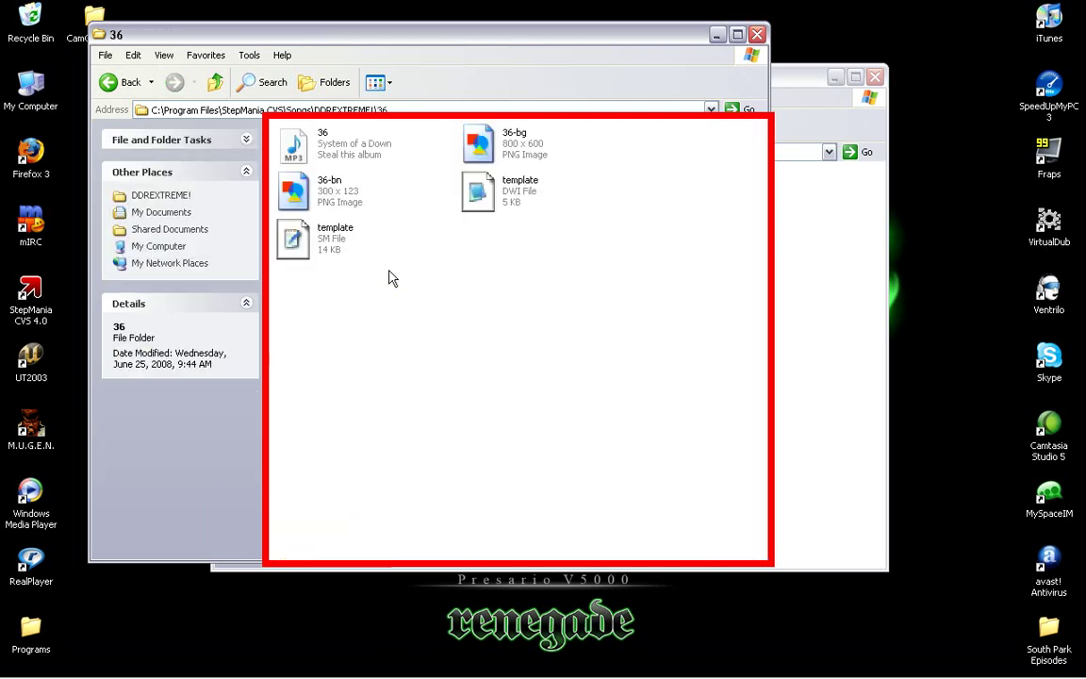
Set the template DWI file in folder 36 to open with Notepad, and open the file
right_click(492, 192)
left_click(534, 375)
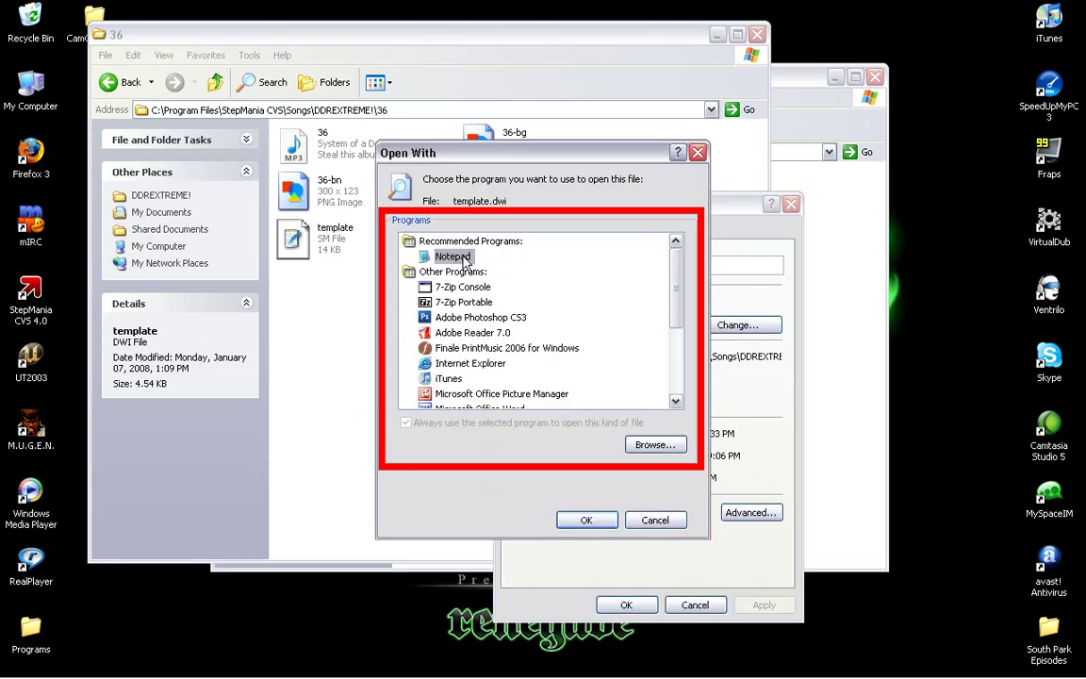
left_click(585, 520)
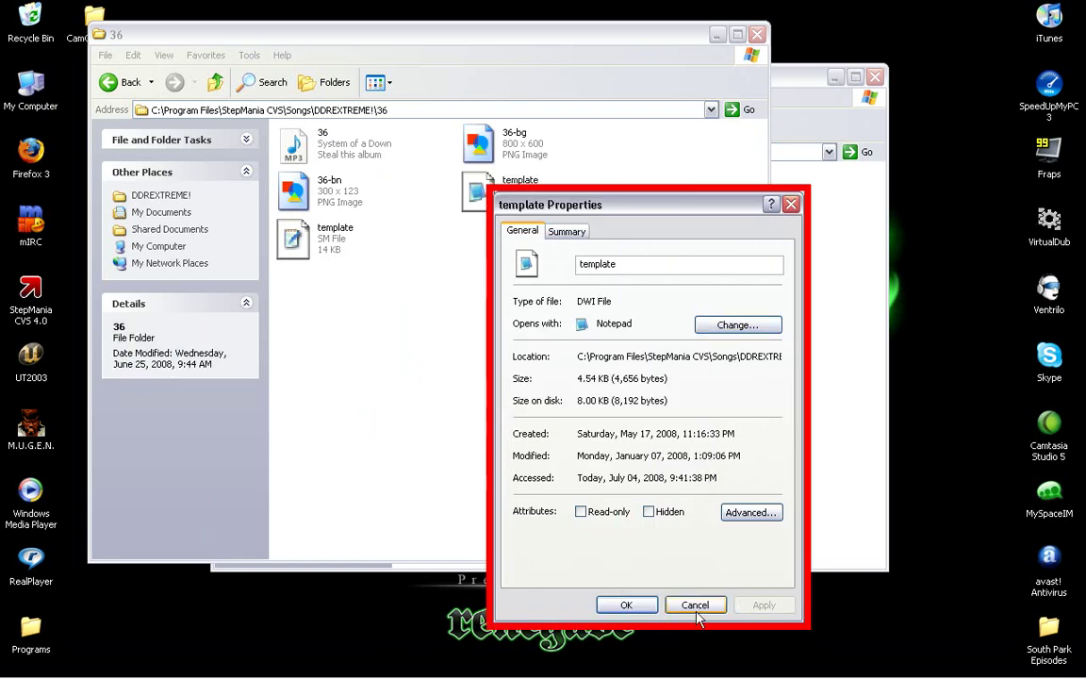
left_click(626, 604)
double_click(481, 193)
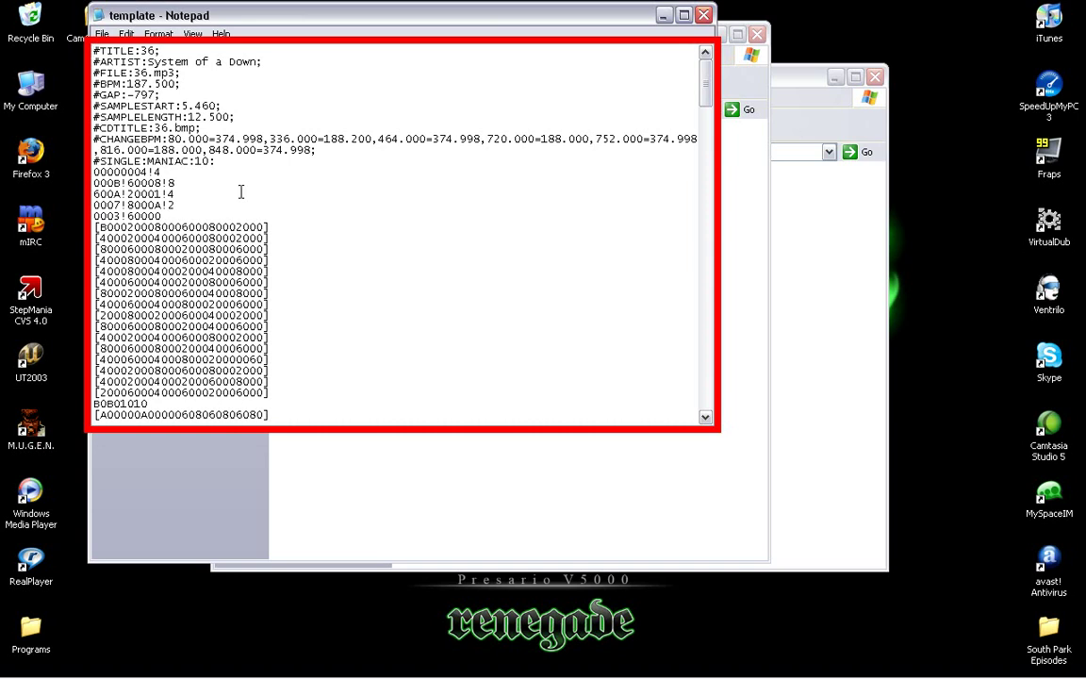
Delete the #CHANGEBPM line from the template DWI file, discard the edit on closing, and close folder 36
left_click_drag(92, 138, 346, 150)
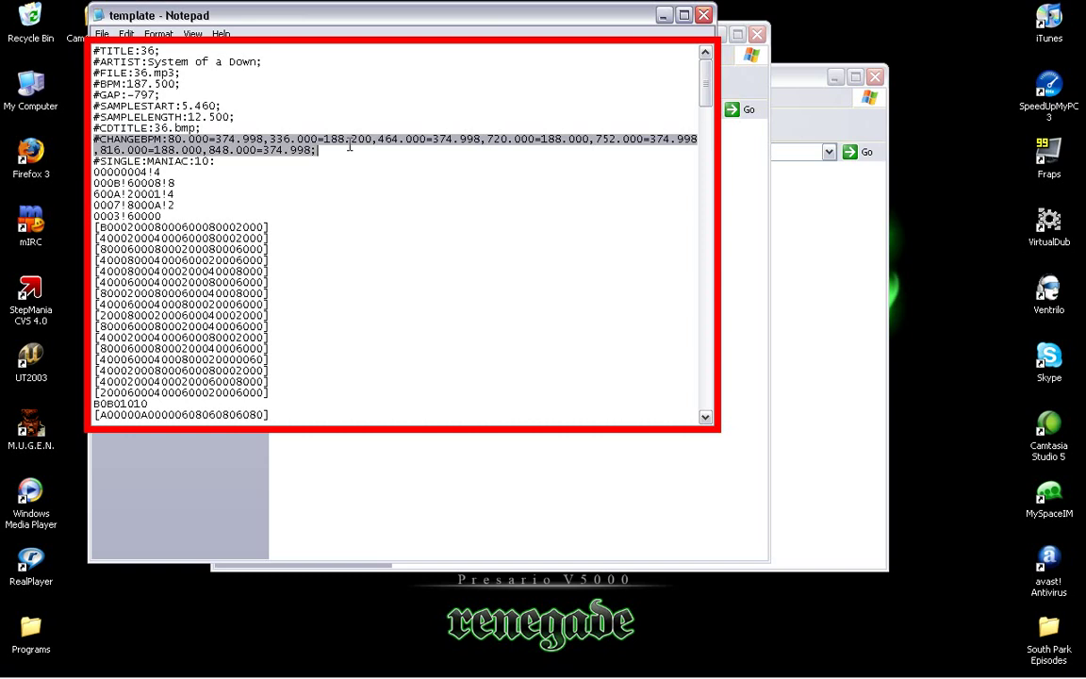
key("Delete")
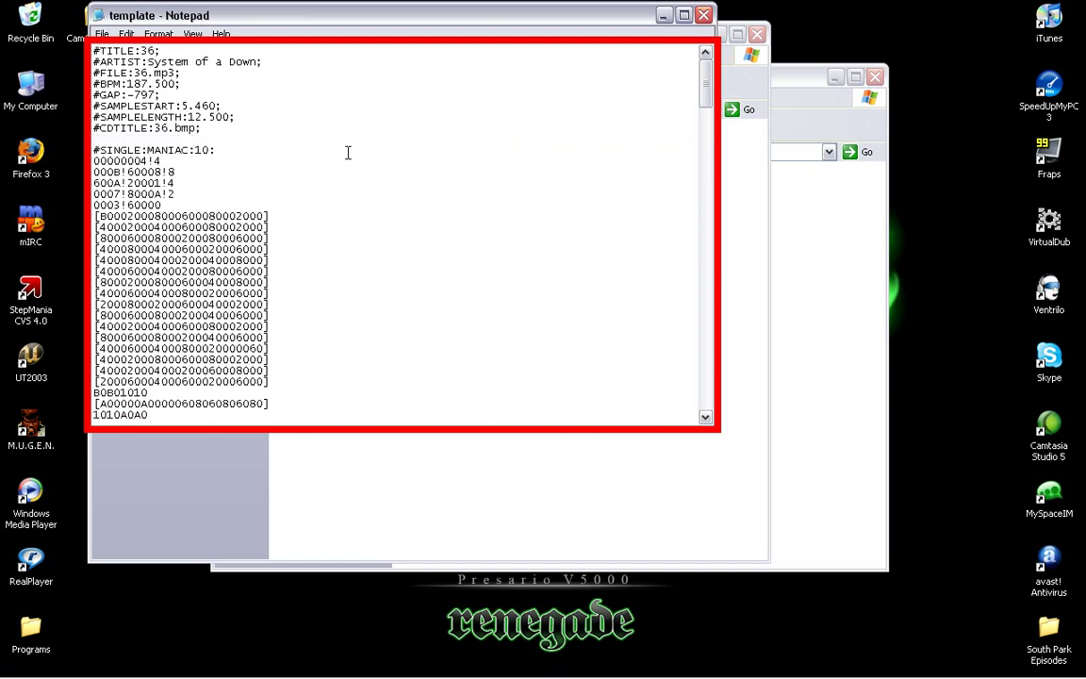
key("Delete")
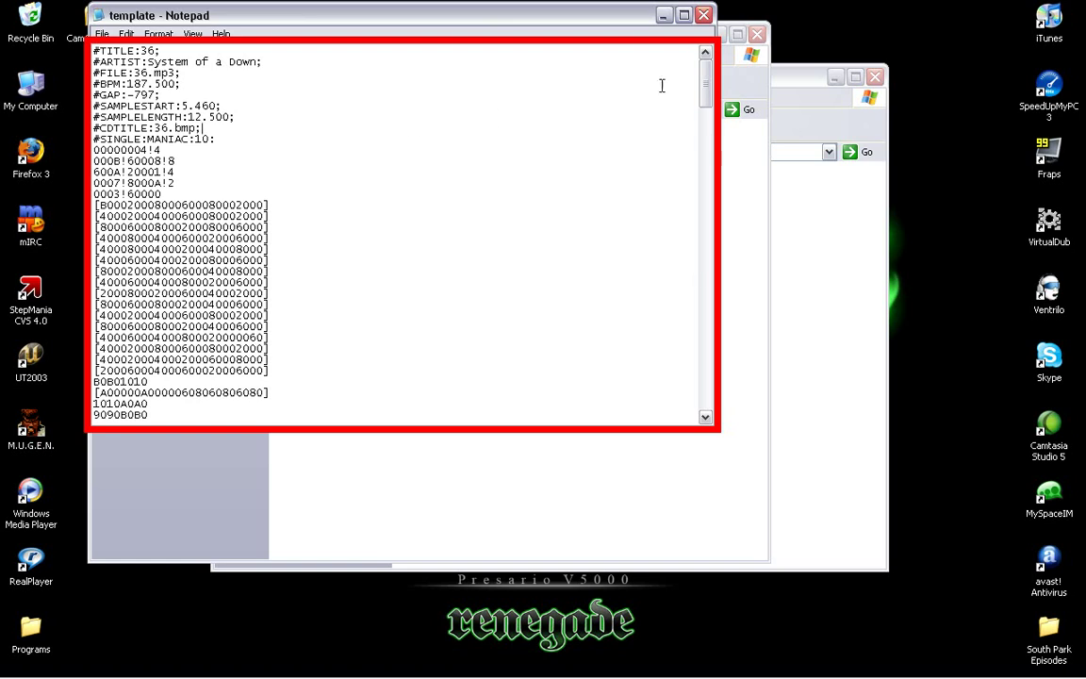
left_click(704, 15)
left_click(555, 404)
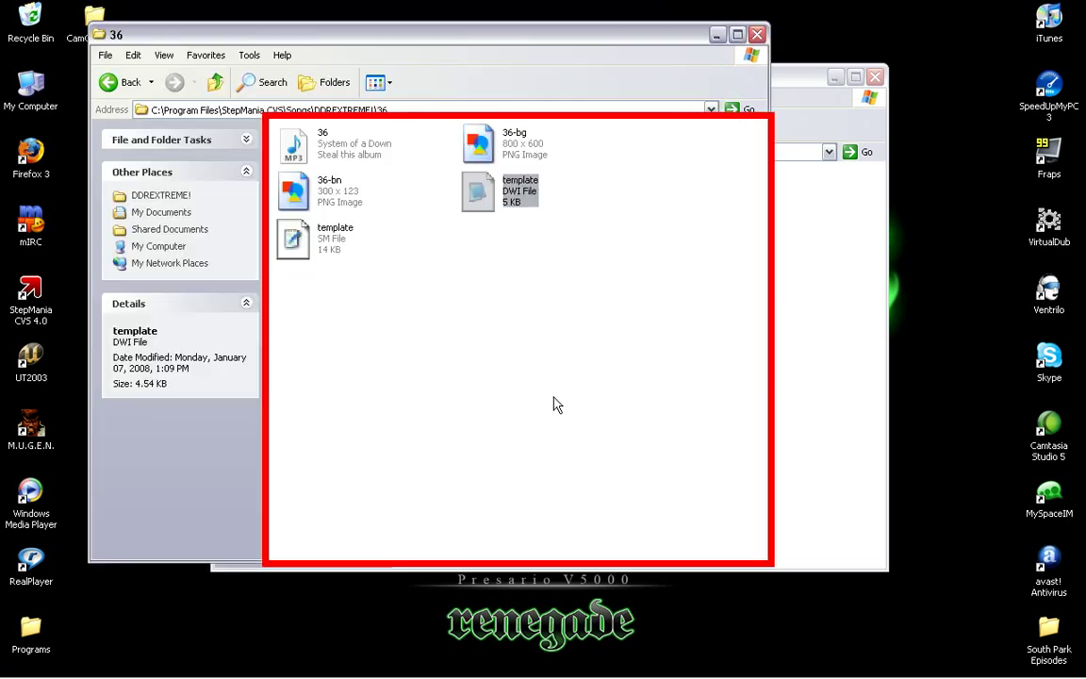
left_click(757, 34)
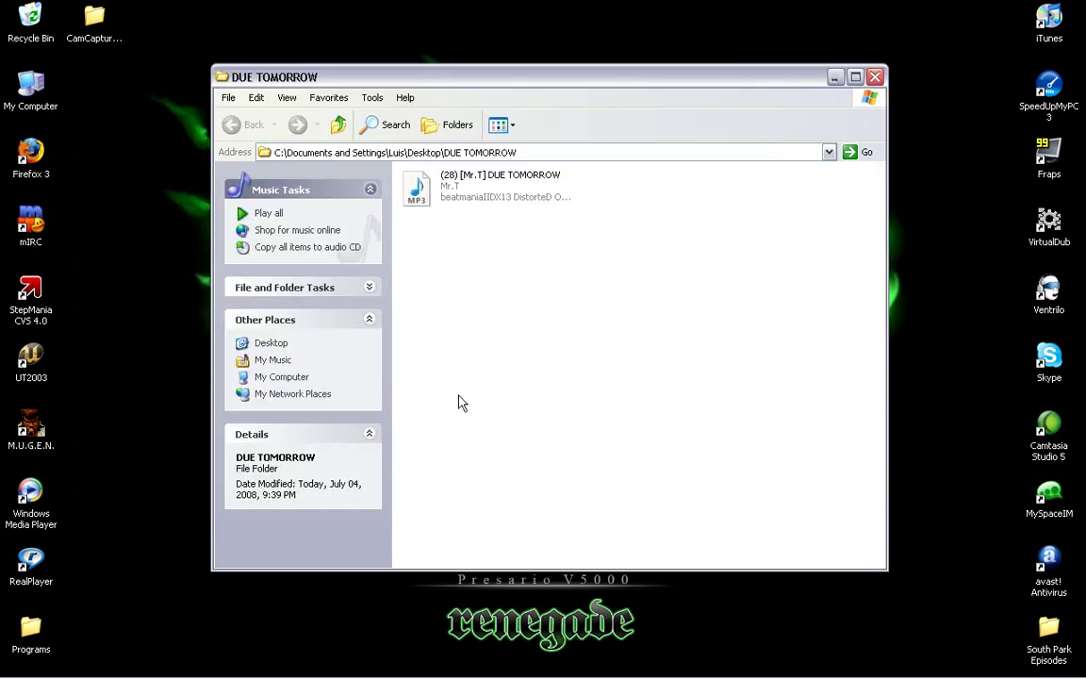
Open the NewDWI file from the desktop Programs folder
double_click(31, 629)
scroll(422, 473, "down", 10)
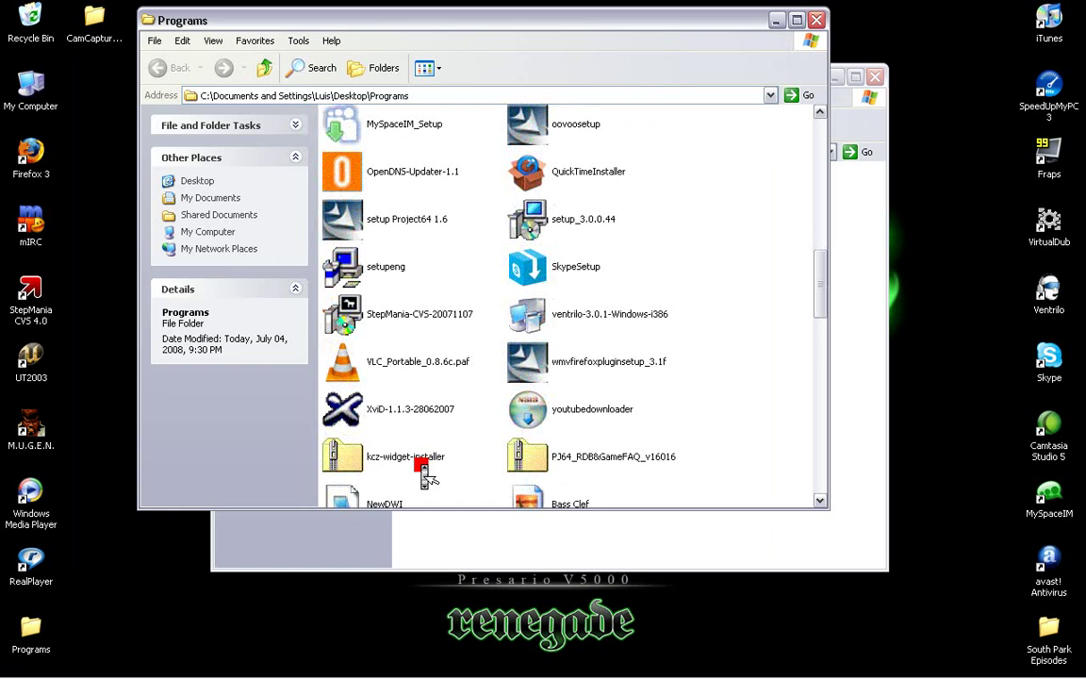
double_click(342, 388)
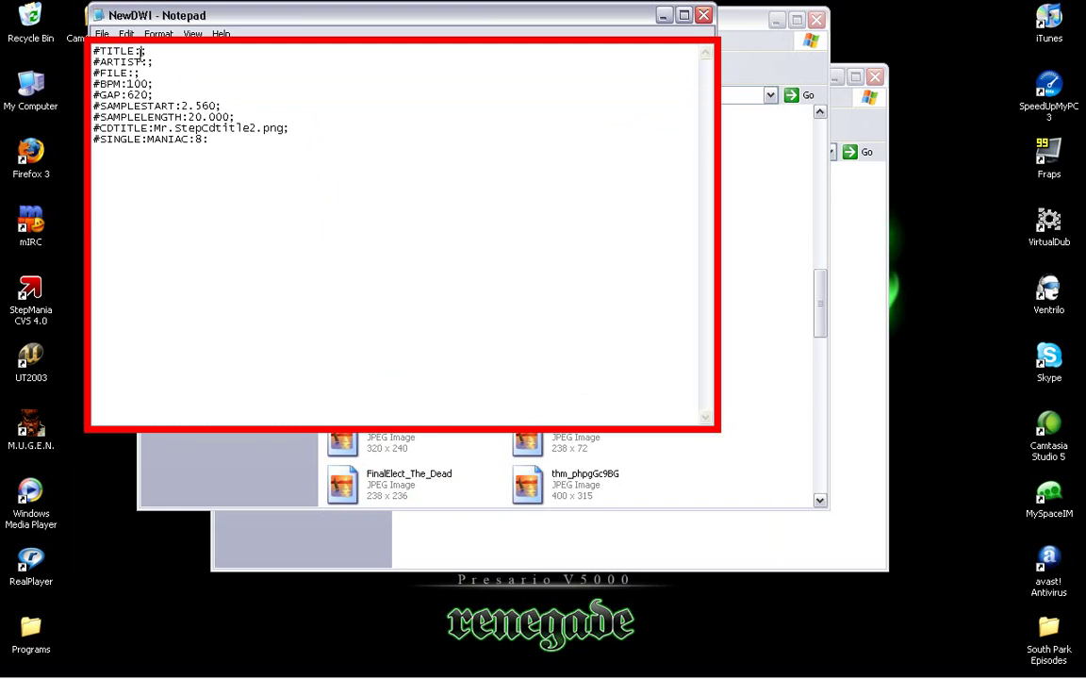
Set #TITLE to DUE TOMORROW and #ARTIST to Mr.T in the NewDWI file
left_click(140, 53)
type("DUE TOMORROW")
left_click(148, 62)
type("Mr.")
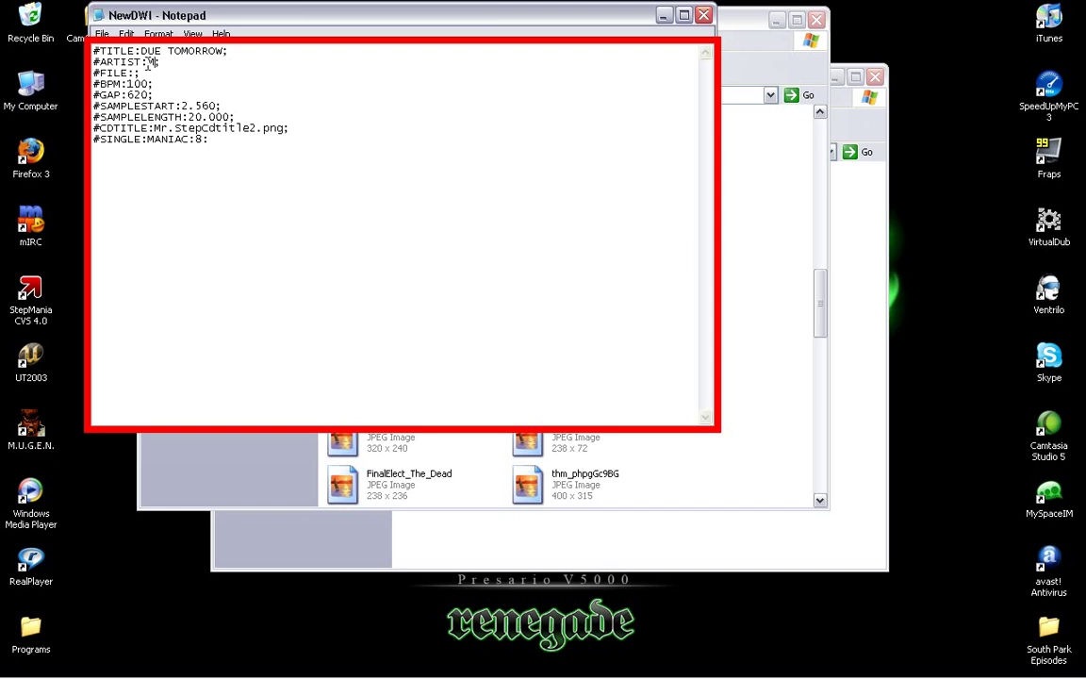
type("T")
Copy the MP3's name from the DUE TOMORROW folder and set #FILE to (28) [Mr.T] DUE TOMORROW.mp3
key("alt+Tab")
right_click(461, 180)
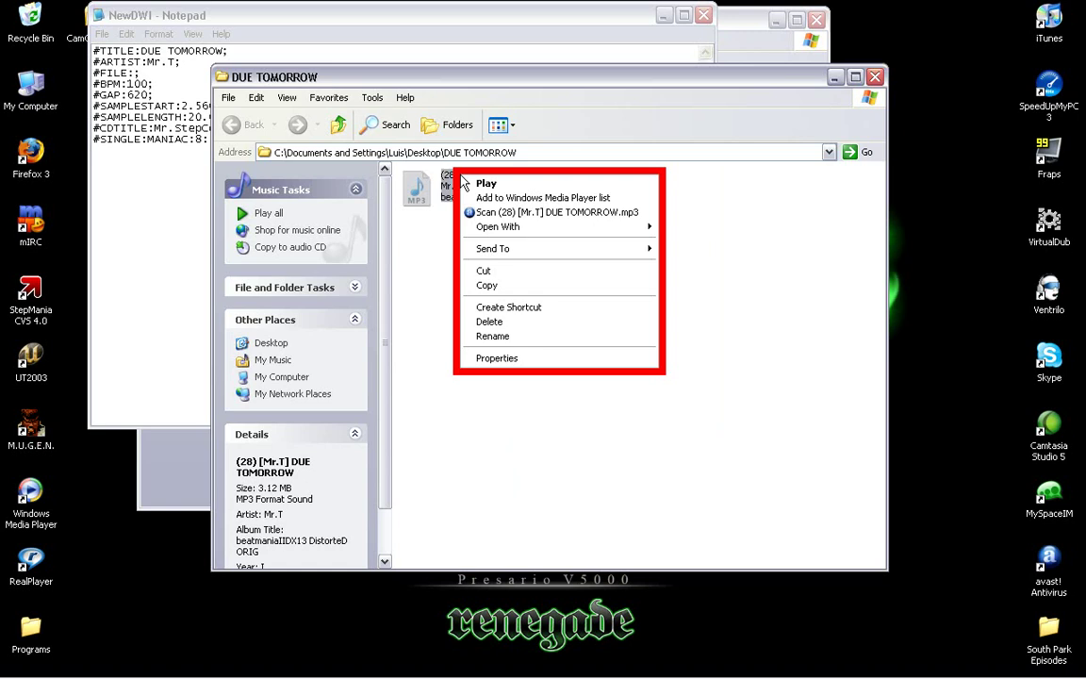
left_click(509, 341)
key("ctrl+c")
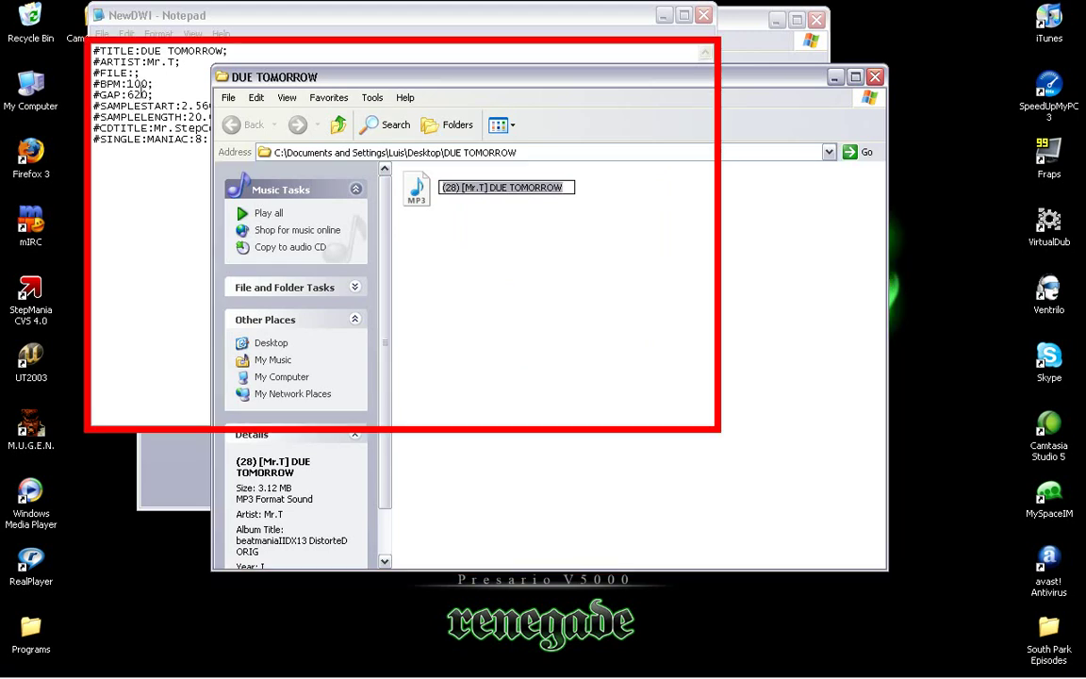
left_click(124, 64)
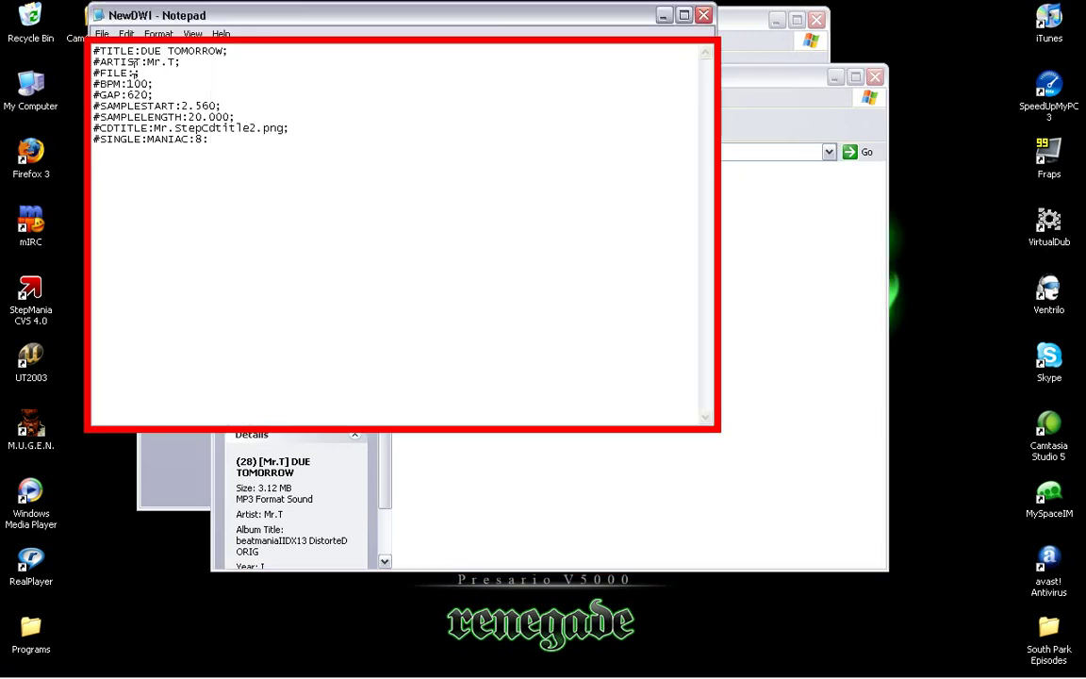
key("ctrl+v")
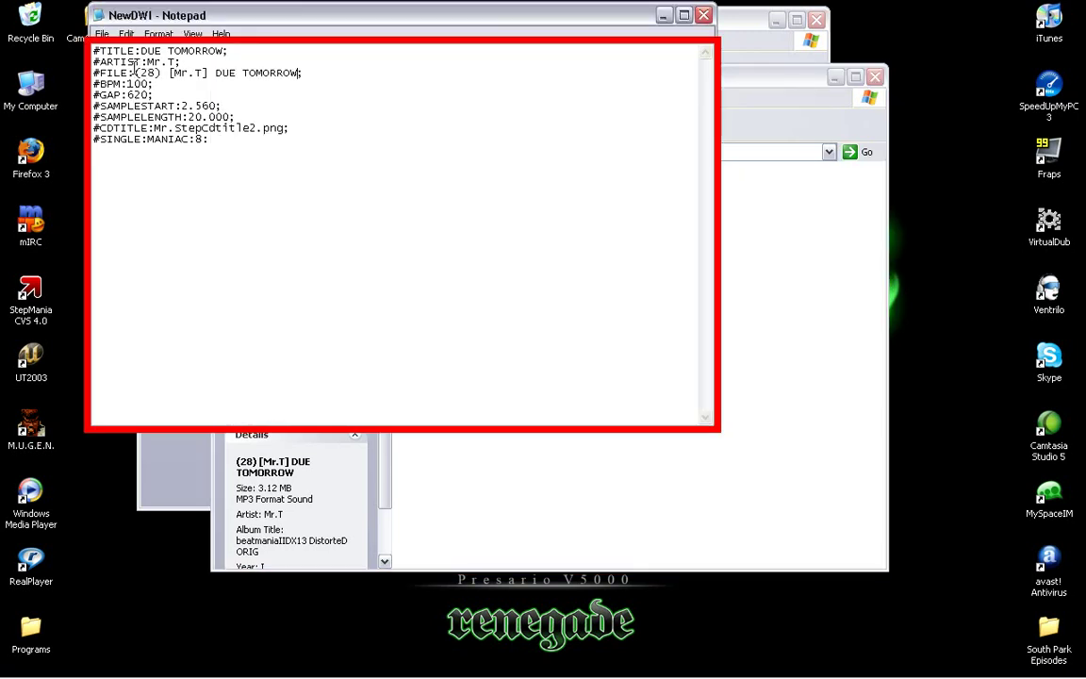
type(".mp3")
Save the edited step file as DUE.dwi in the desktop DUE TOMORROW folder
left_click(100, 34)
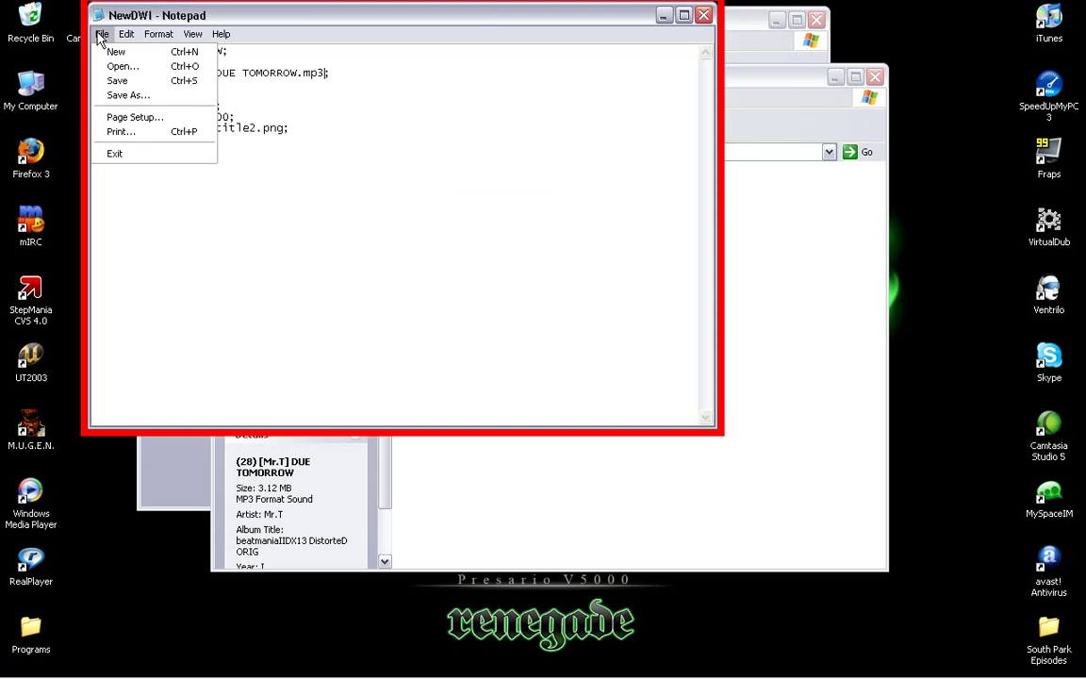
left_click(161, 97)
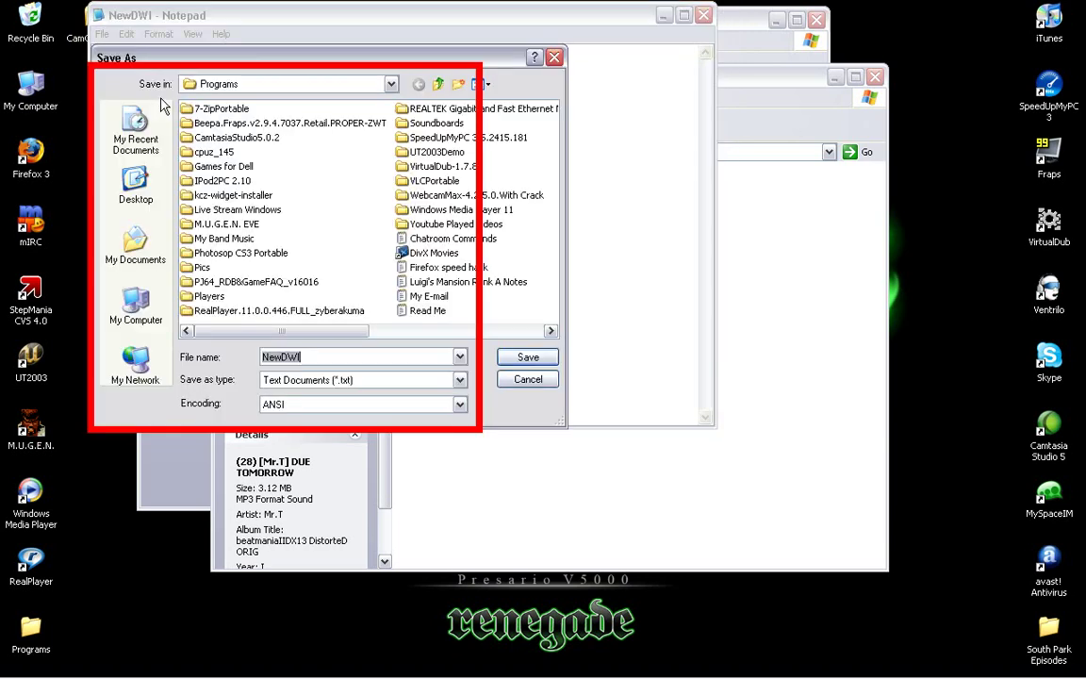
left_click(352, 356)
key("BackSpace")
key("BackSpace")
key("BackSpace")
key("BackSpace")
key("BackSpace")
key("BackSpace")
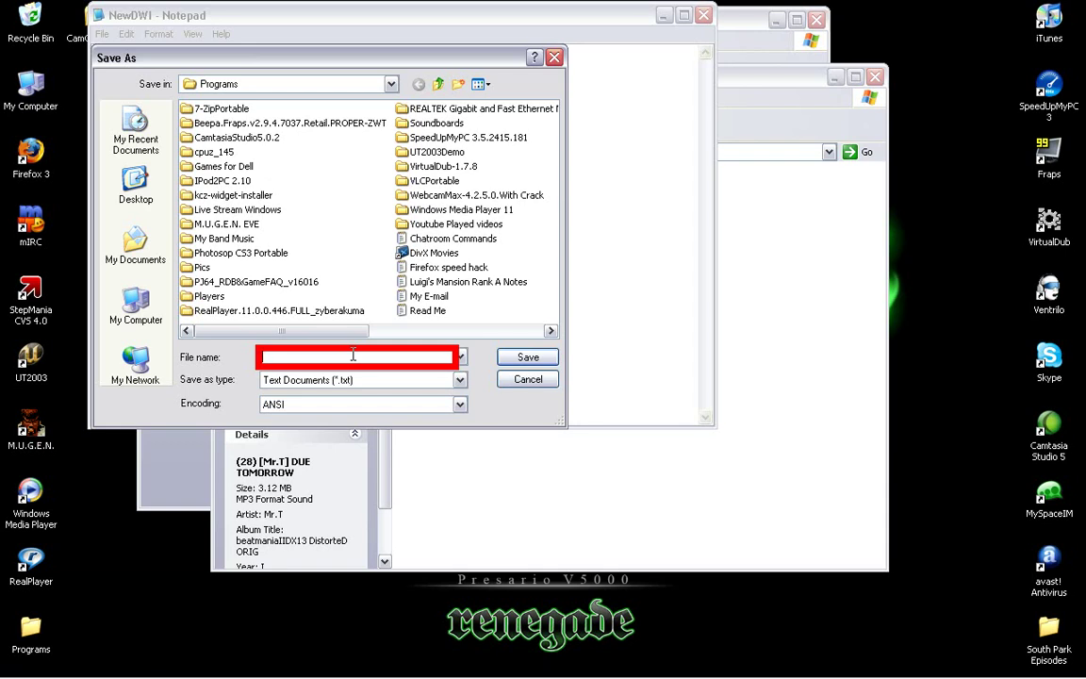
left_click(134, 188)
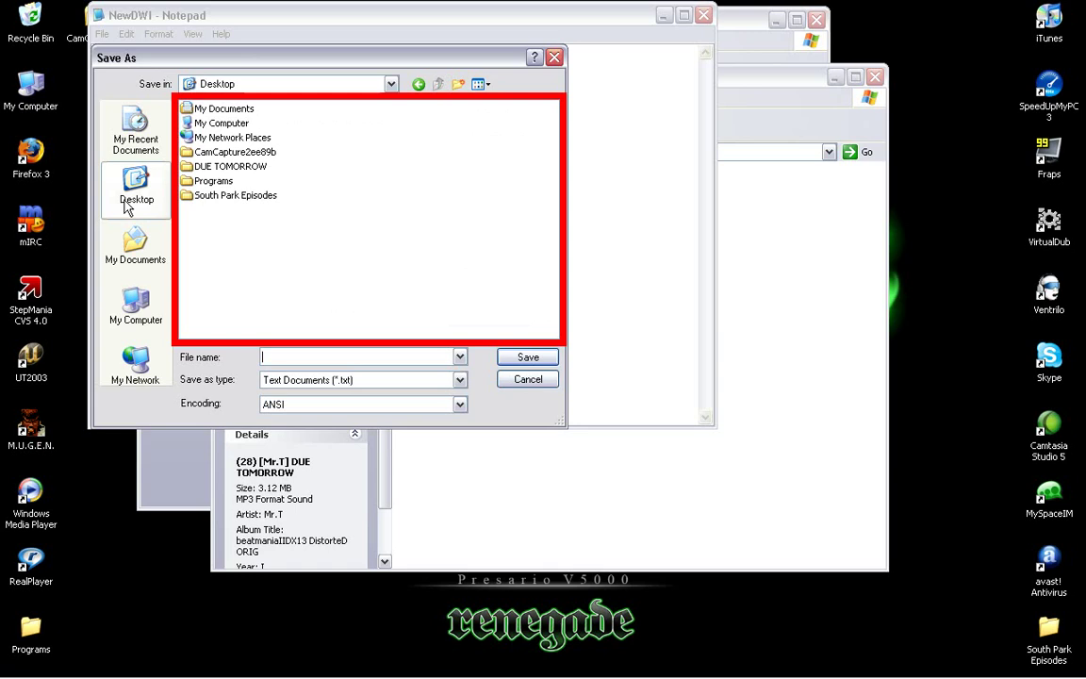
double_click(245, 168)
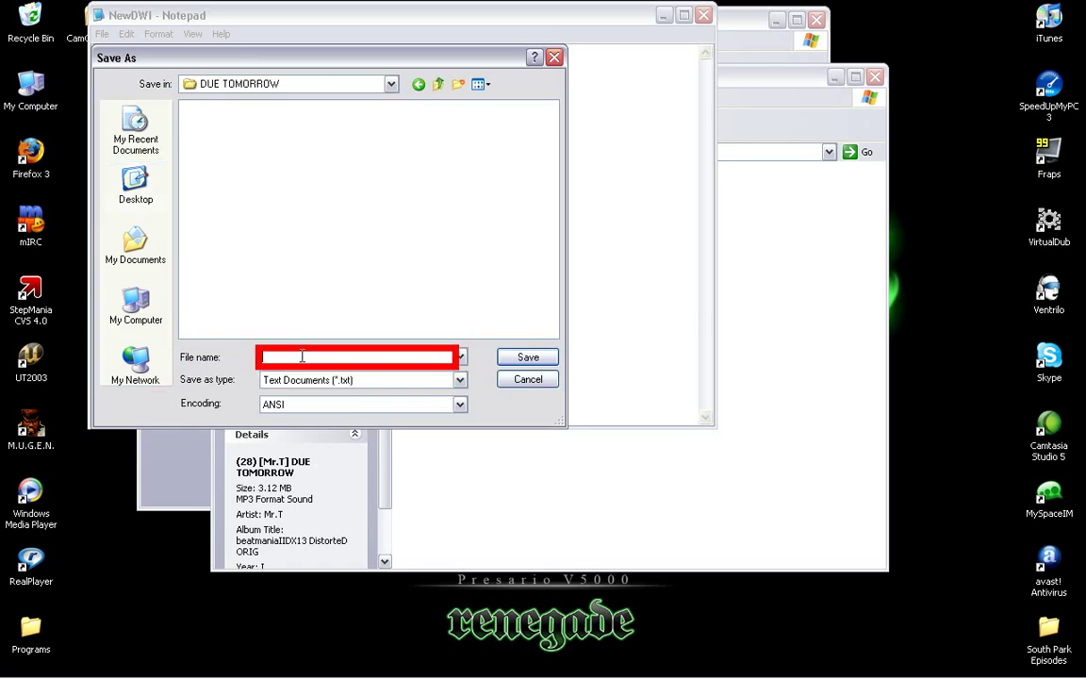
type("DUE .dwi")
left_click(538, 357)
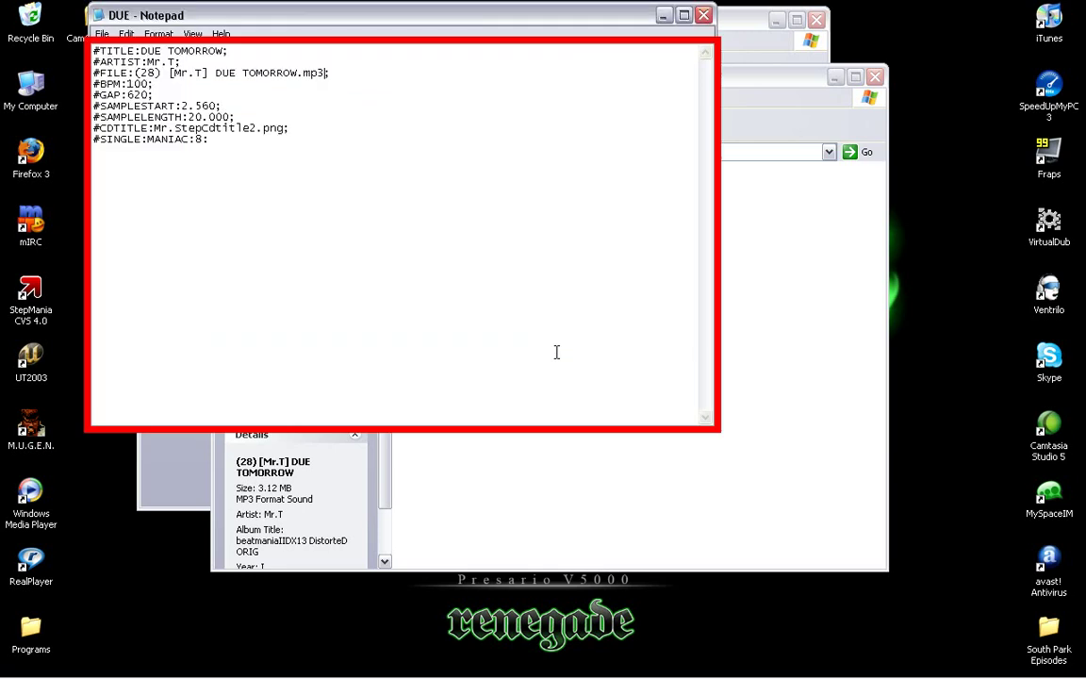
Close the DUE step file and the Programs and DUE TOMORROW folder windows
left_click(704, 15)
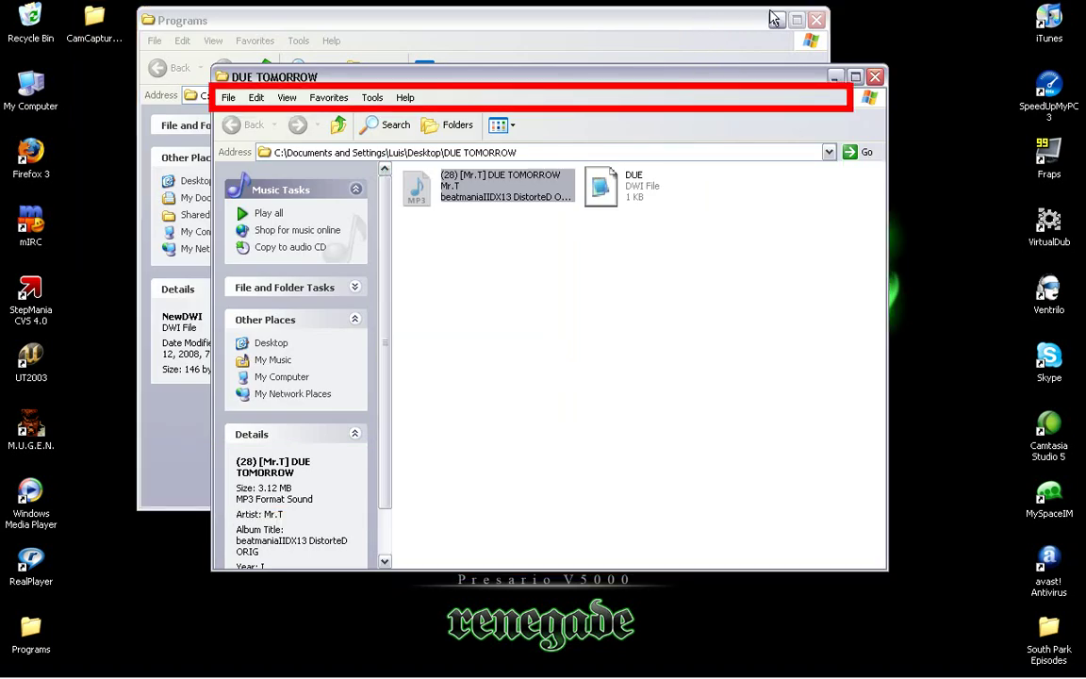
left_click(806, 49)
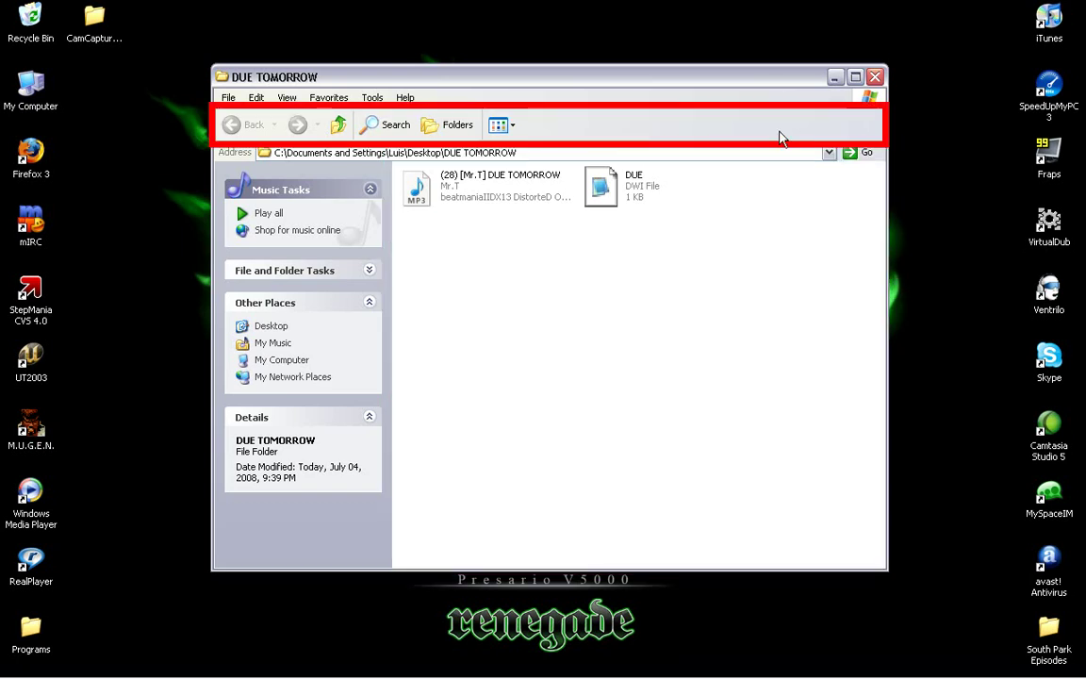
left_click(875, 77)
left_click(548, 443)
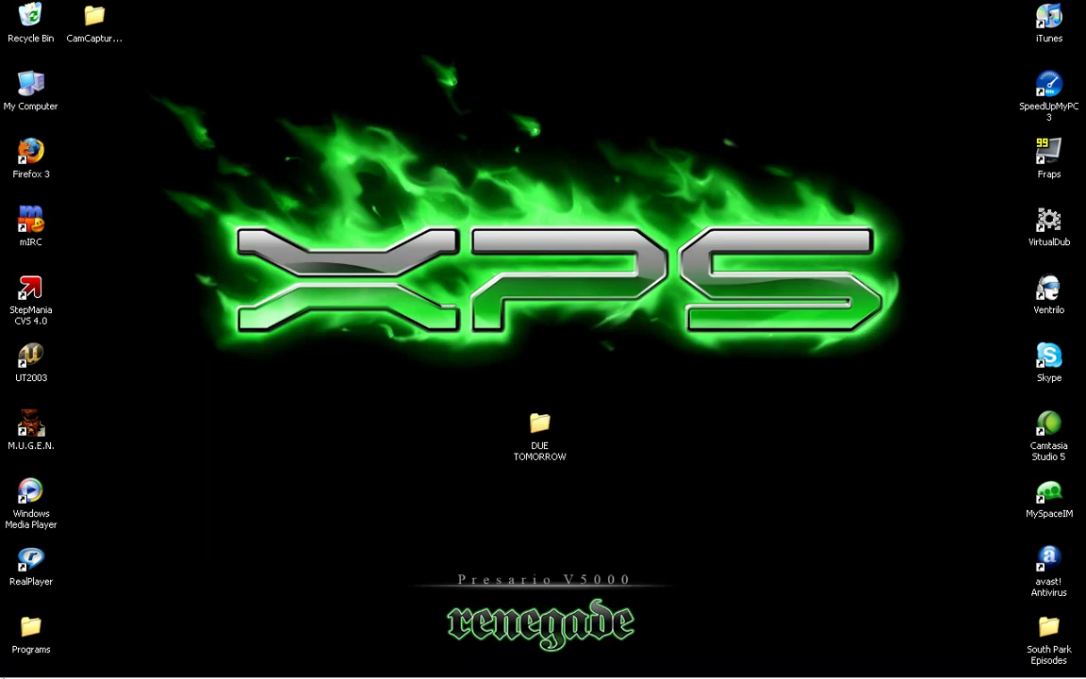
Open the StepMania CVS program folder
key("super")
left_click(104, 611)
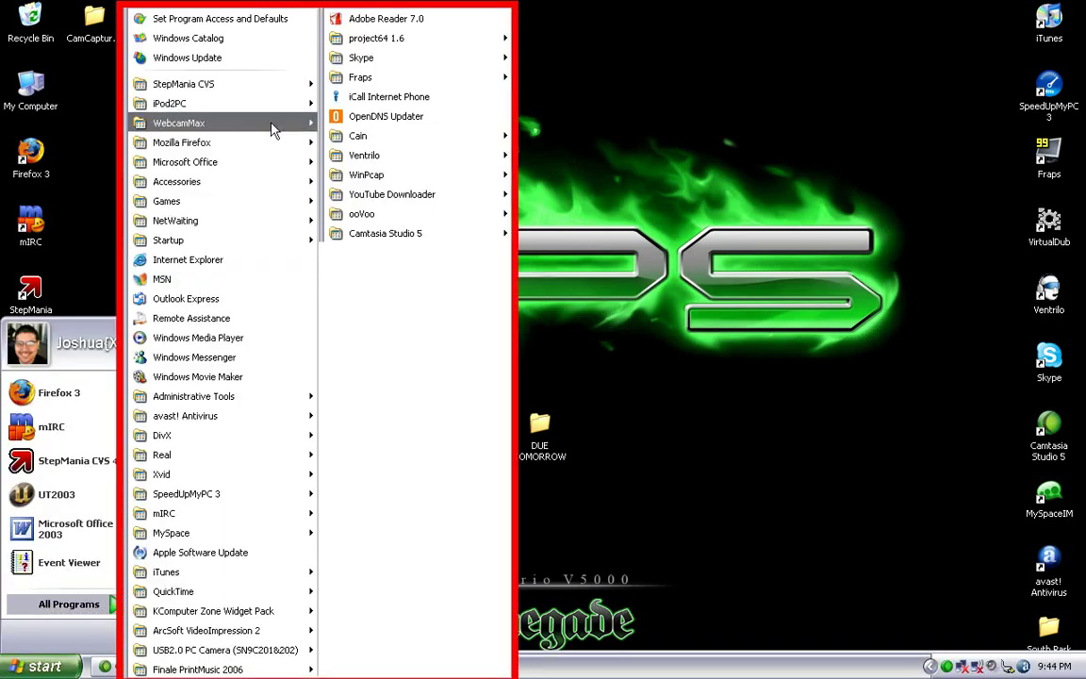
mouse_move(264, 94)
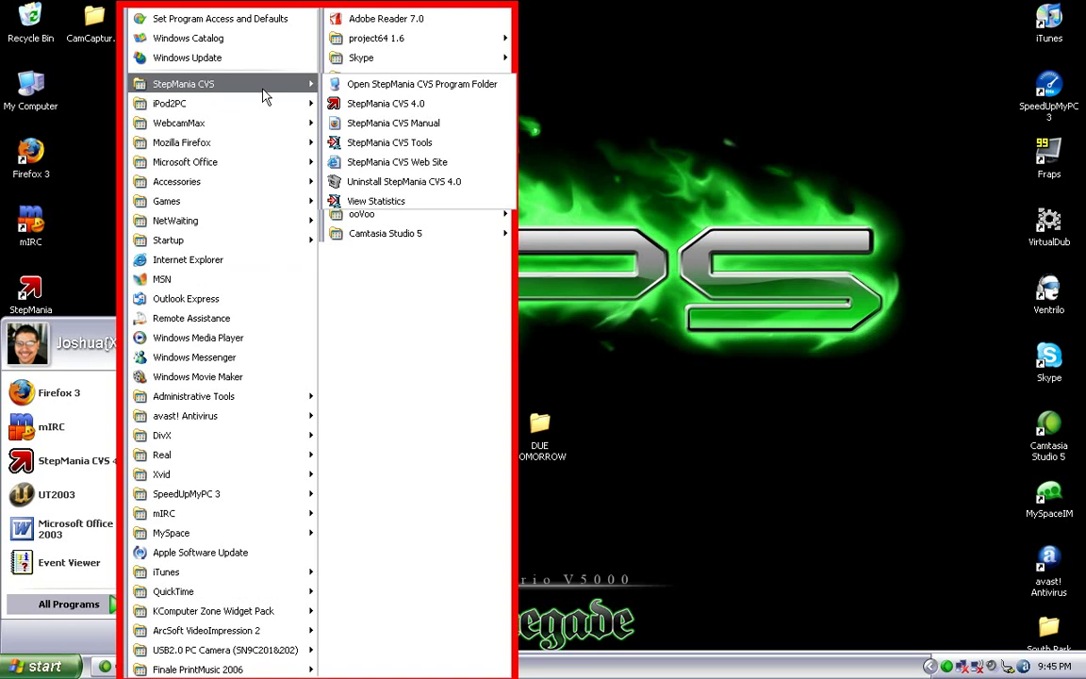
left_click(377, 84)
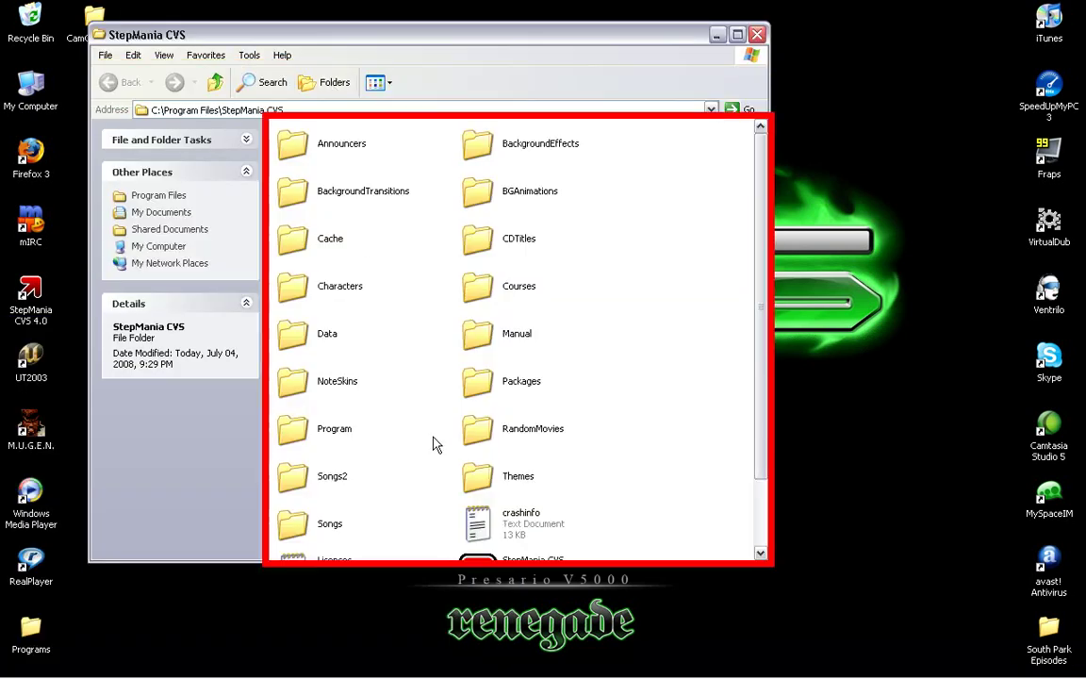
Reposition and enlarge the StepMania CVS window, and move the DUE TOMORROW folder to a clear spot on the desktop beside it
left_click_drag(470, 38, 798, 44)
left_click_drag(662, 41, 261, 28)
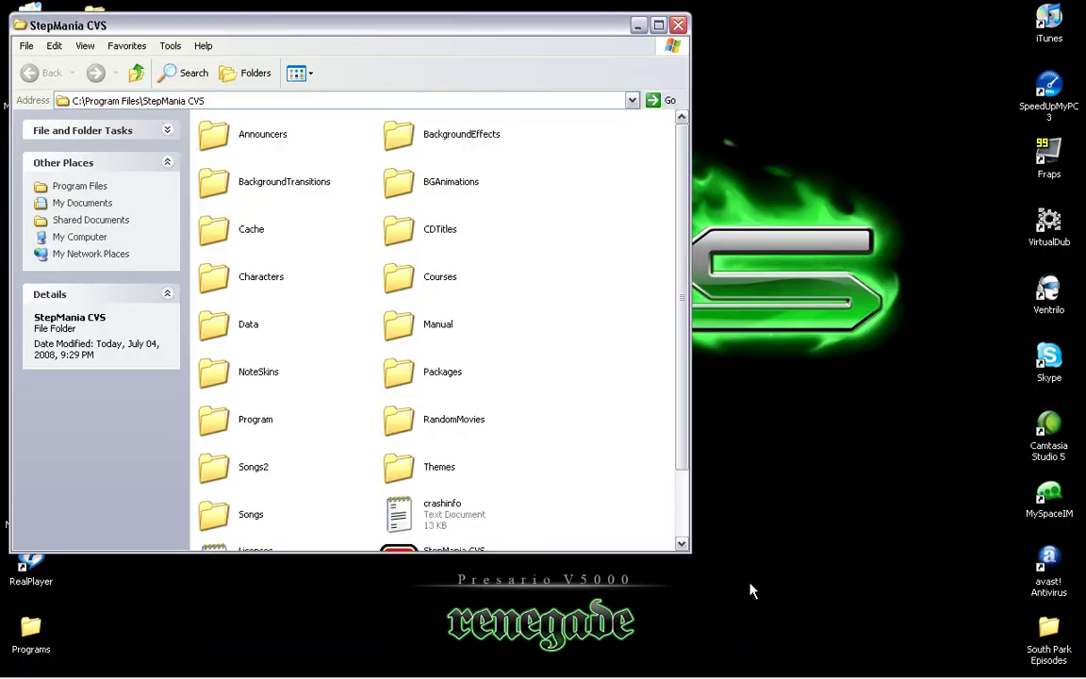
left_click_drag(689, 551, 759, 528)
left_click_drag(536, 463, 697, 594)
left_click_drag(732, 495, 870, 573)
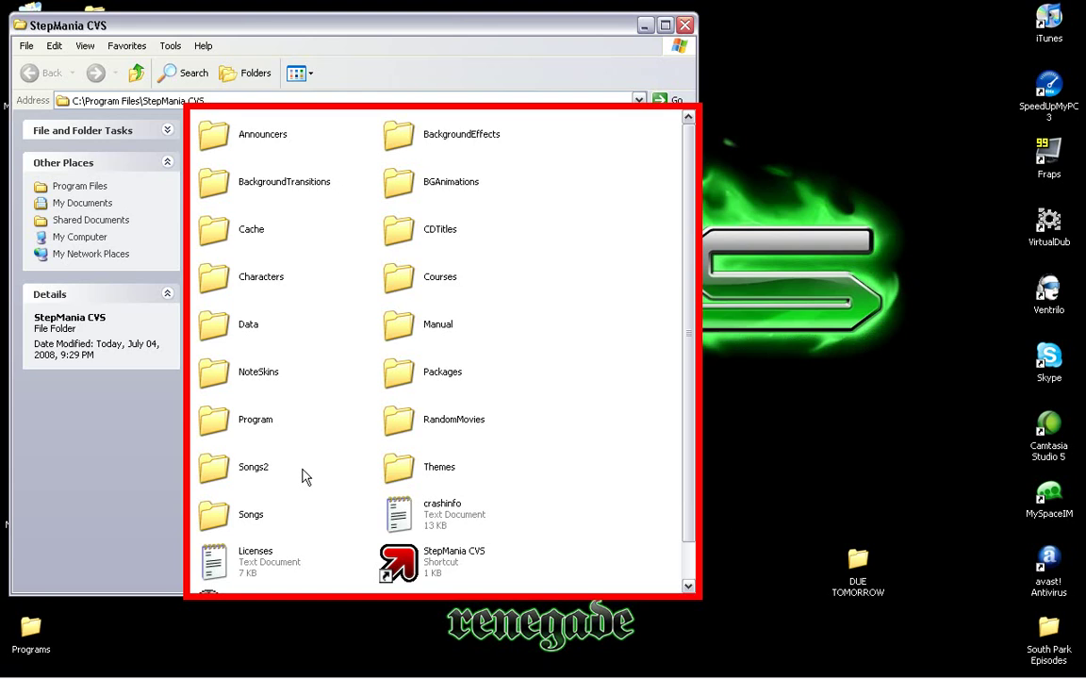
Rename the Songs folder in the StepMania CVS folder to Songs3
left_click(245, 514)
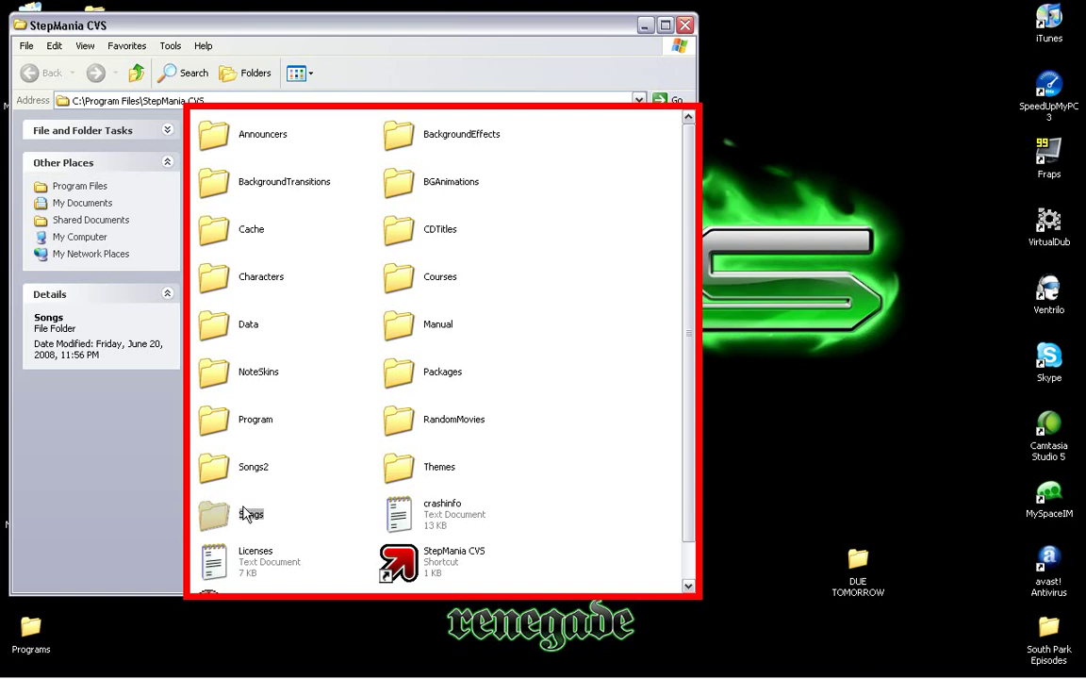
right_click(245, 514)
left_click(286, 474)
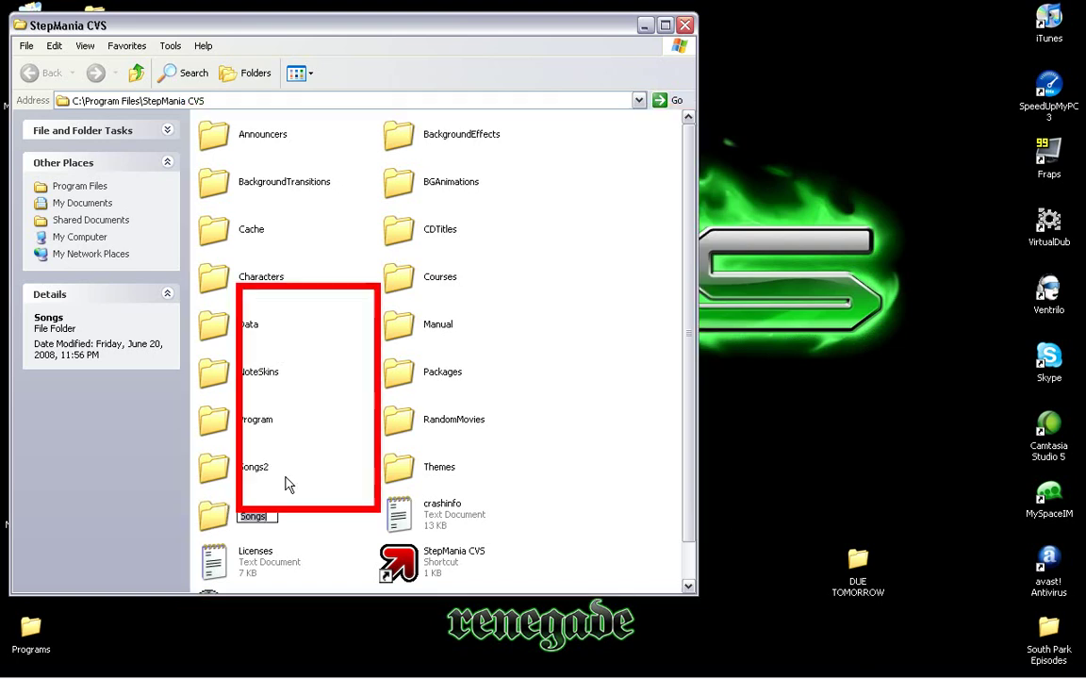
key("End")
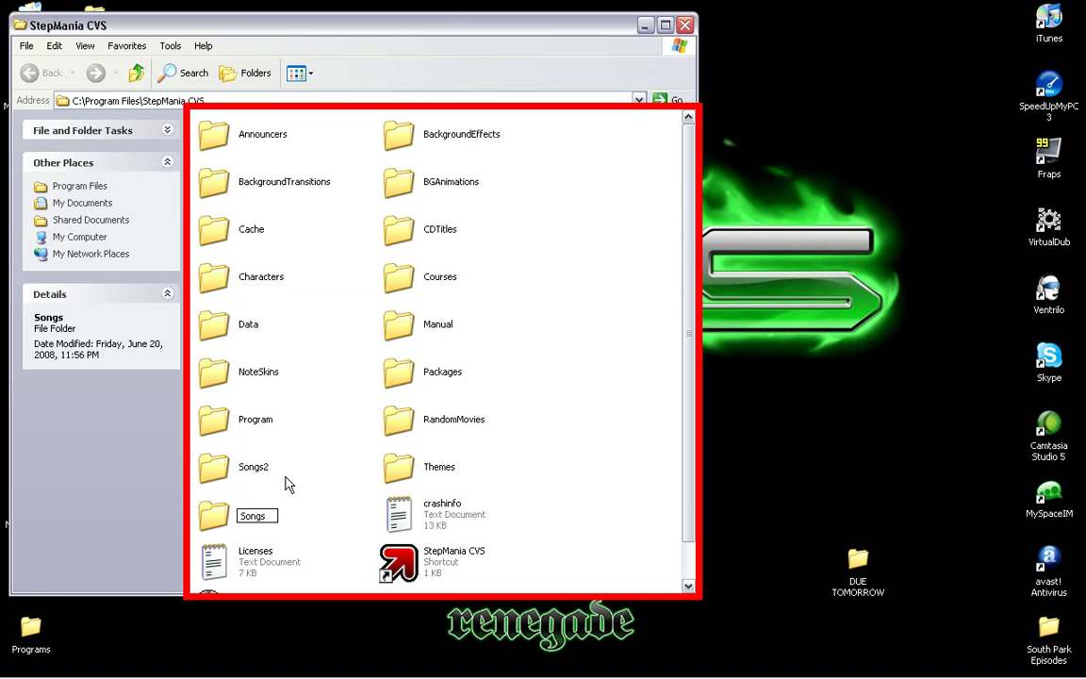
type("3")
left_click(328, 487)
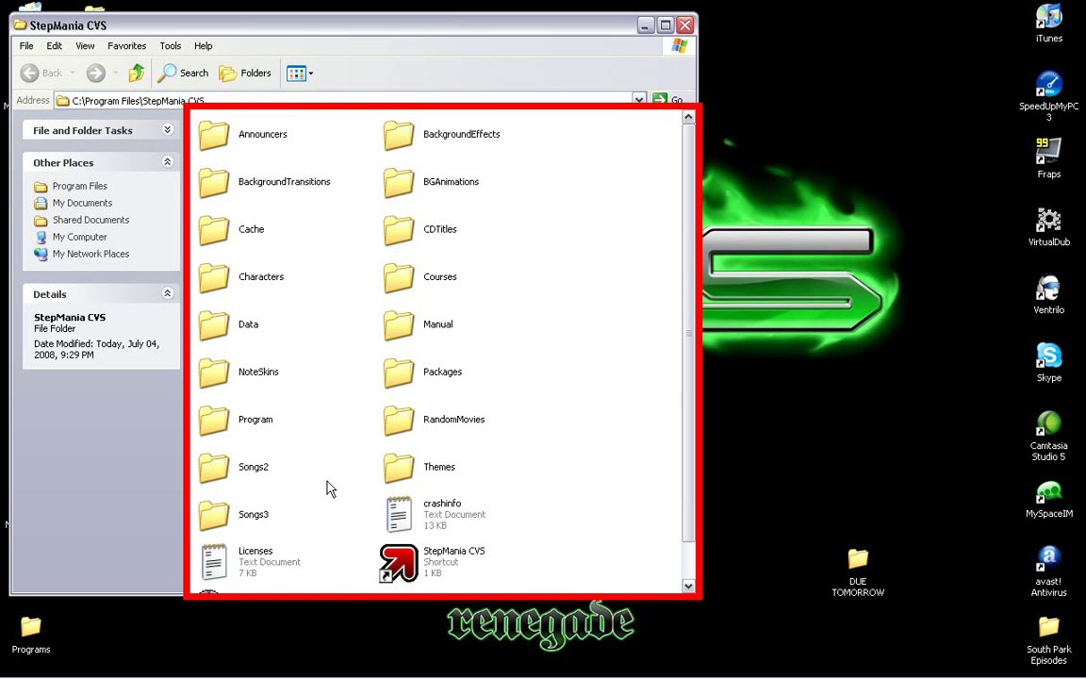
Create a new folder named Songs in the StepMania CVS folder
right_click(328, 487)
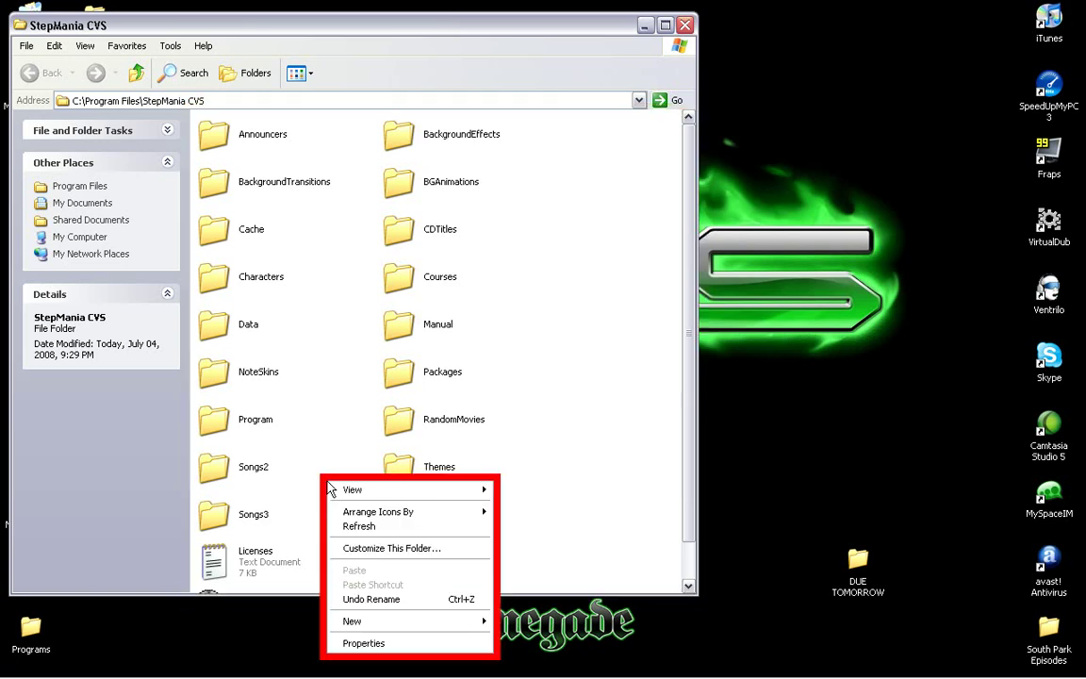
mouse_move(481, 620)
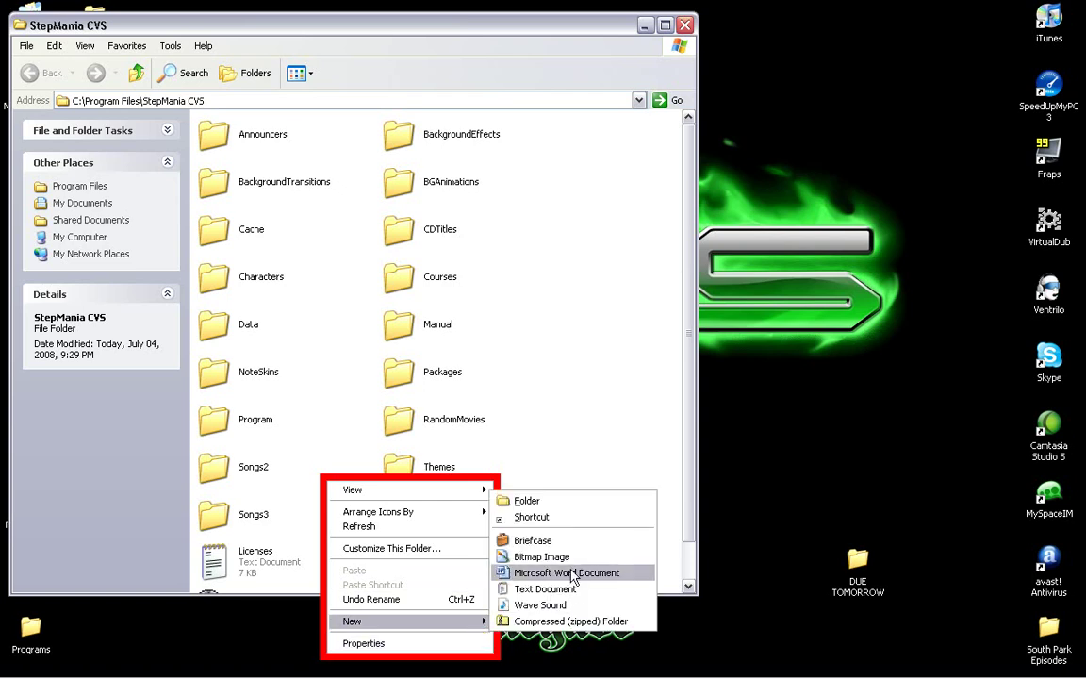
left_click(570, 501)
type("songs")
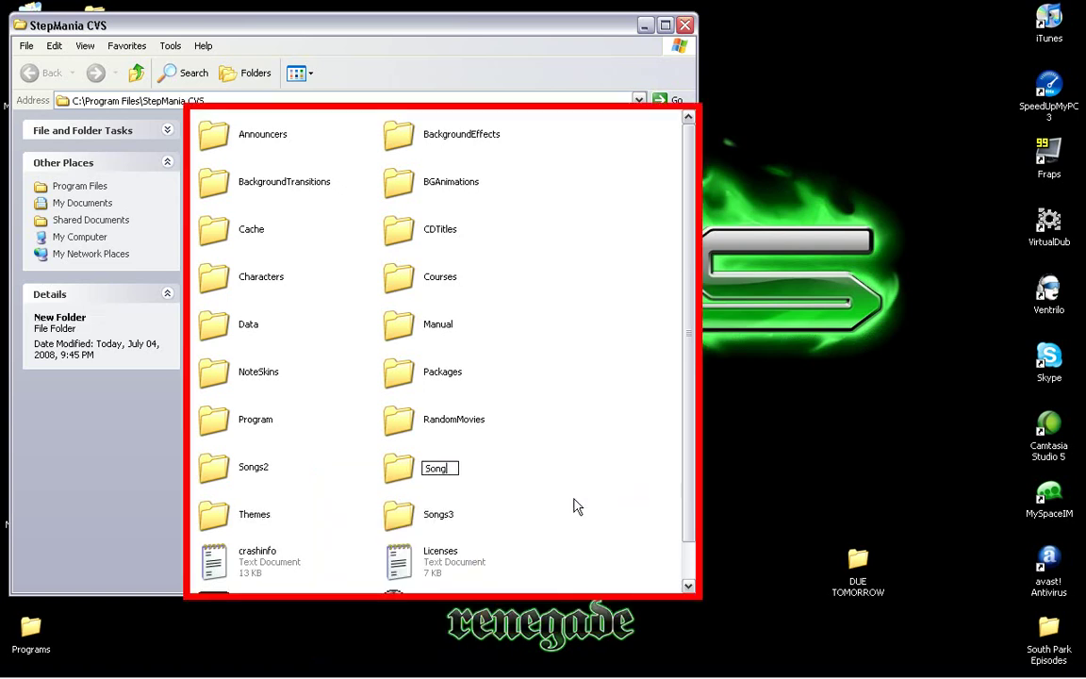
left_click(514, 451)
Open the new Songs folder and create a subfolder in it named DDR Songs
double_click(420, 471)
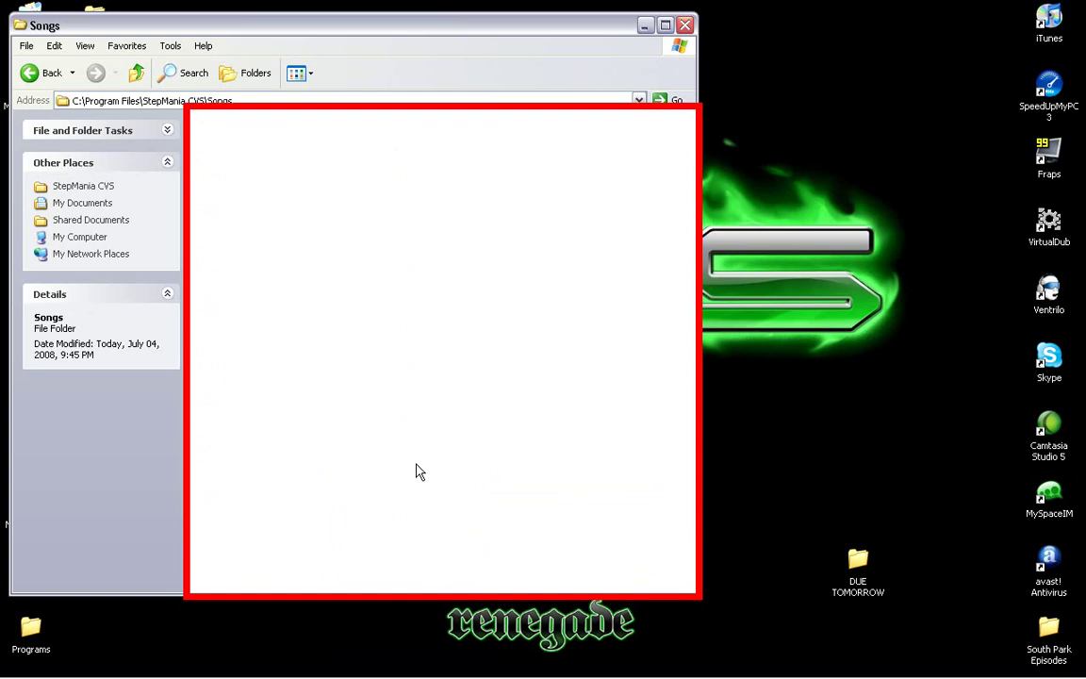
right_click(376, 342)
mouse_move(493, 483)
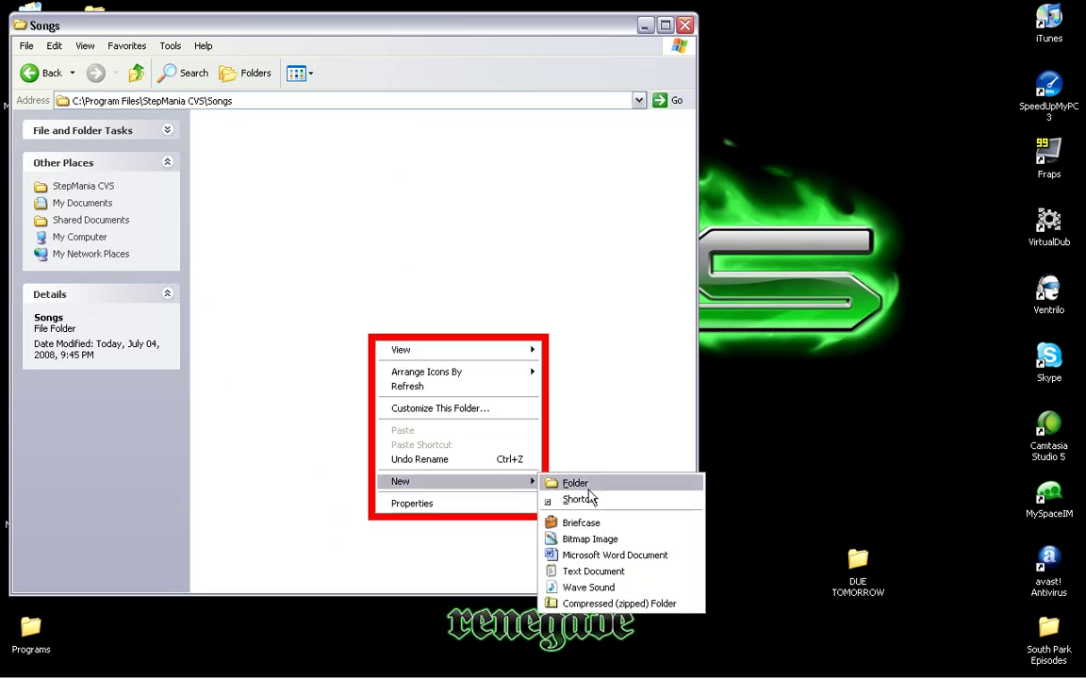
left_click(590, 490)
type("DD")
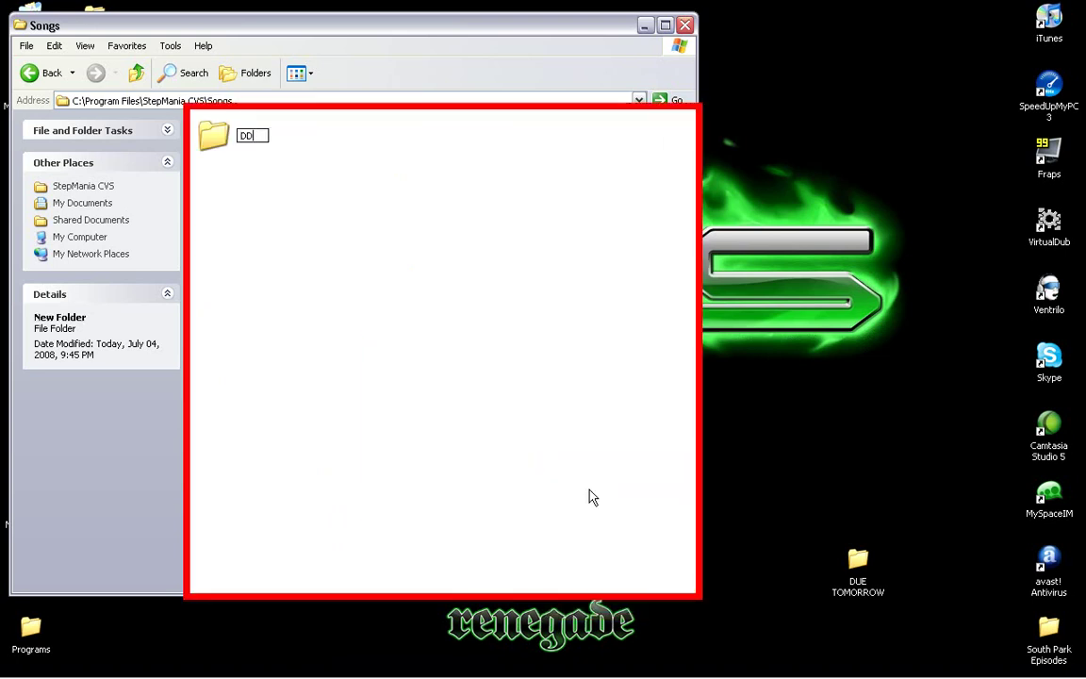
type("R Songs")
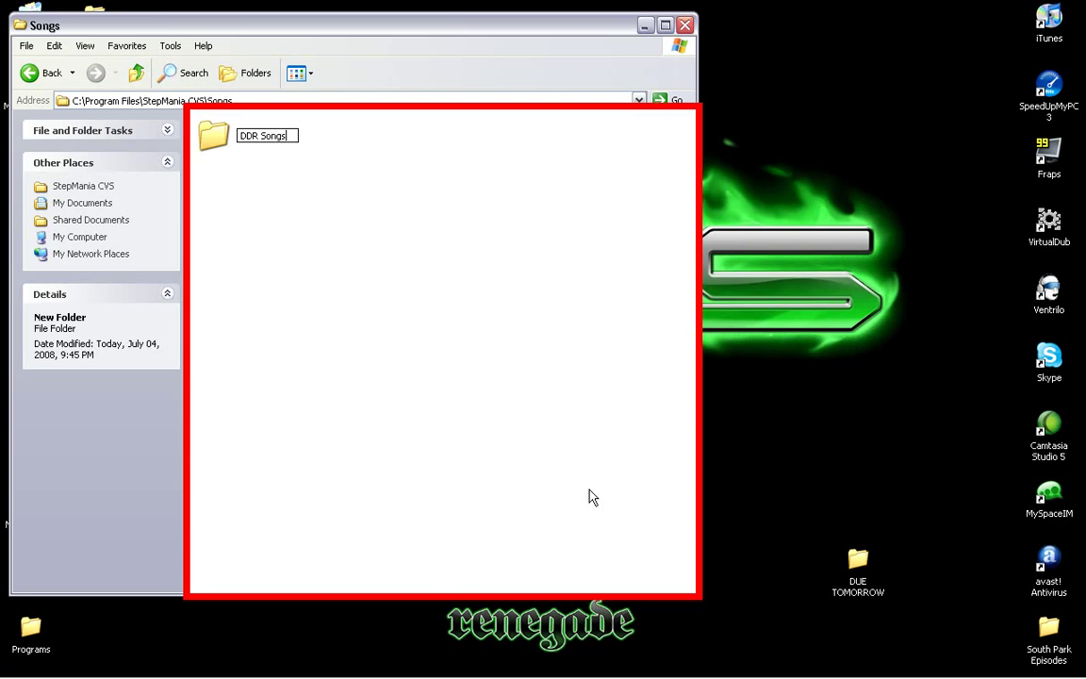
left_click(441, 280)
Move the DUE TOMORROW folder from the desktop into the DDR Songs folder, and close the folder window
double_click(279, 149)
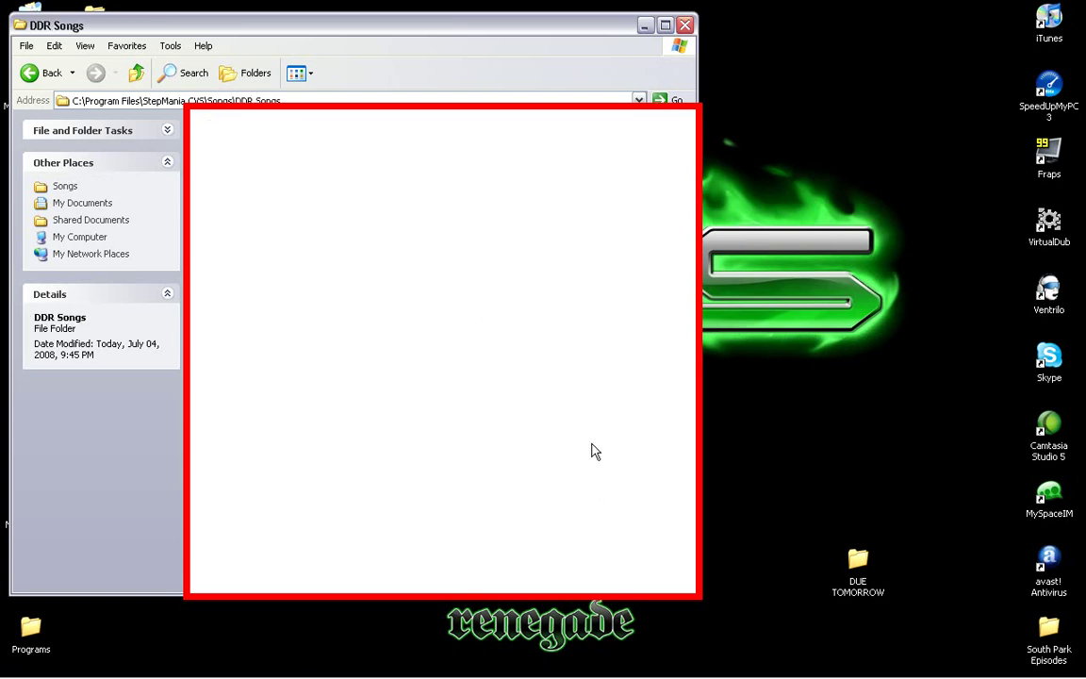
left_click_drag(848, 594, 591, 458)
left_click(461, 371)
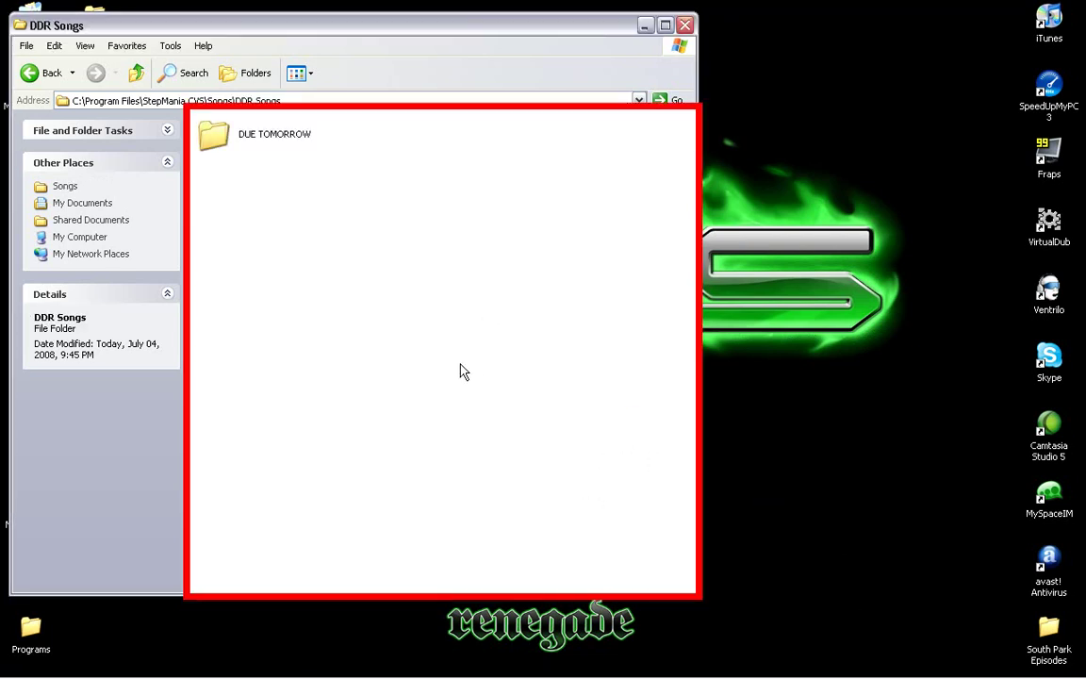
left_click(35, 83)
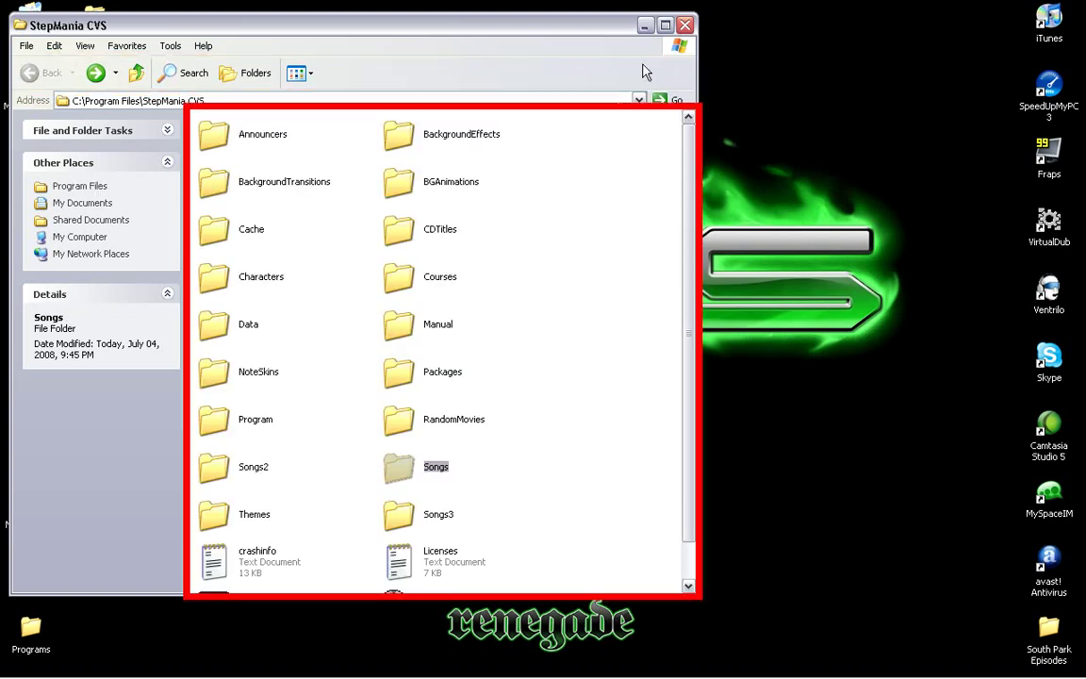
left_click(686, 26)
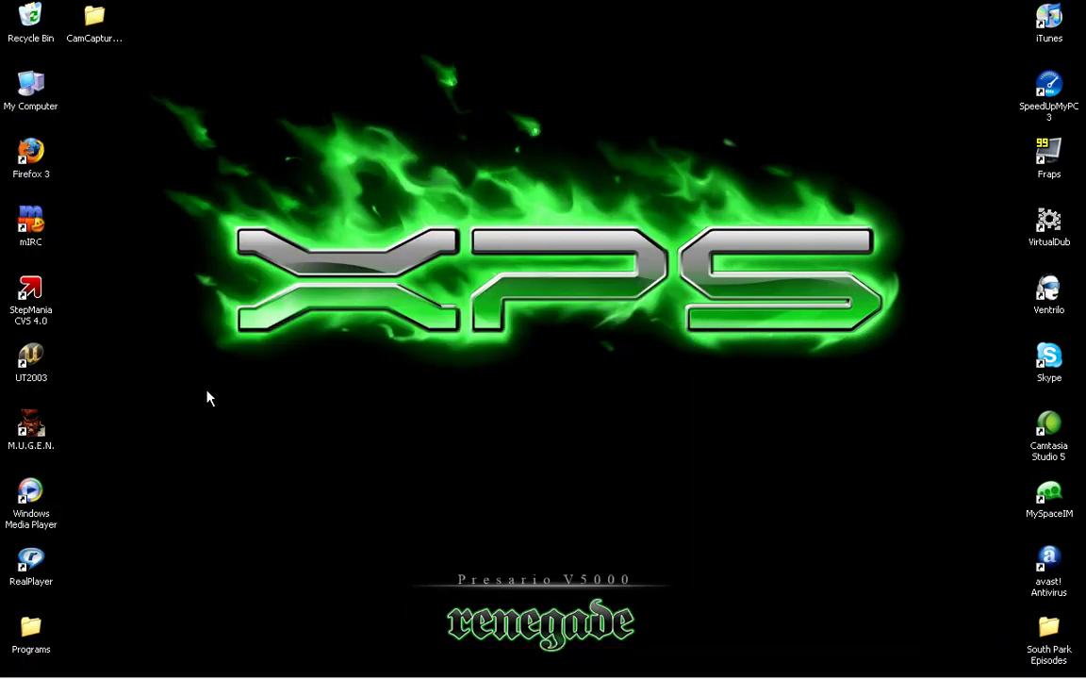
Launch StepMania CVS 4.0 and start a game with the Singles Play style at Beginner difficulty
double_click(30, 290)
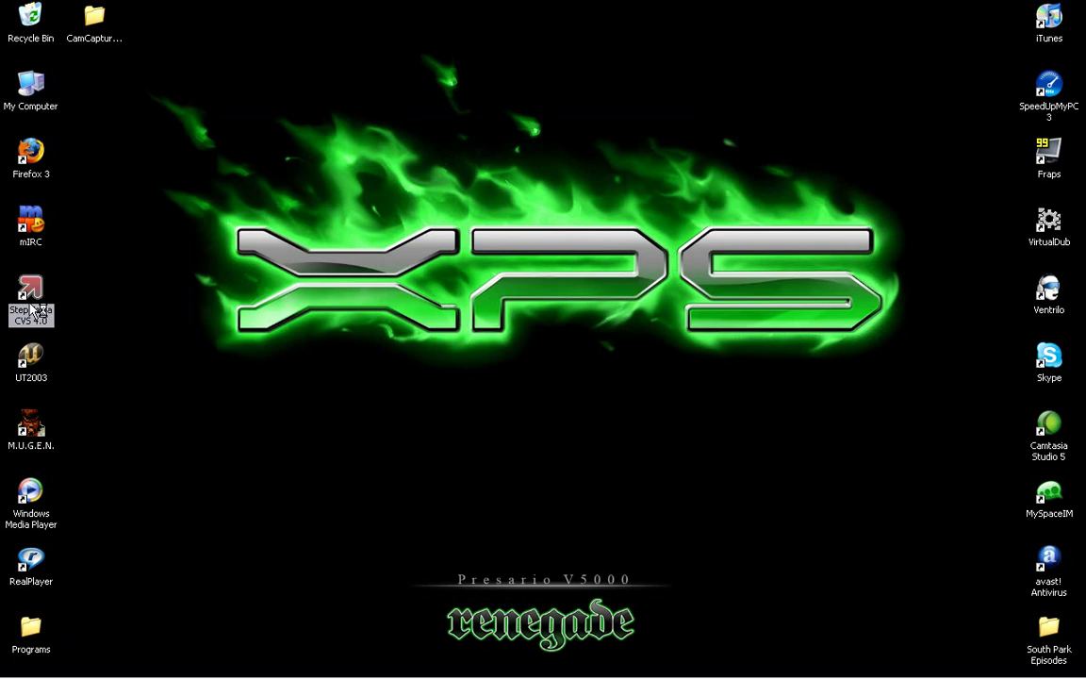
mouse_move(324, 677)
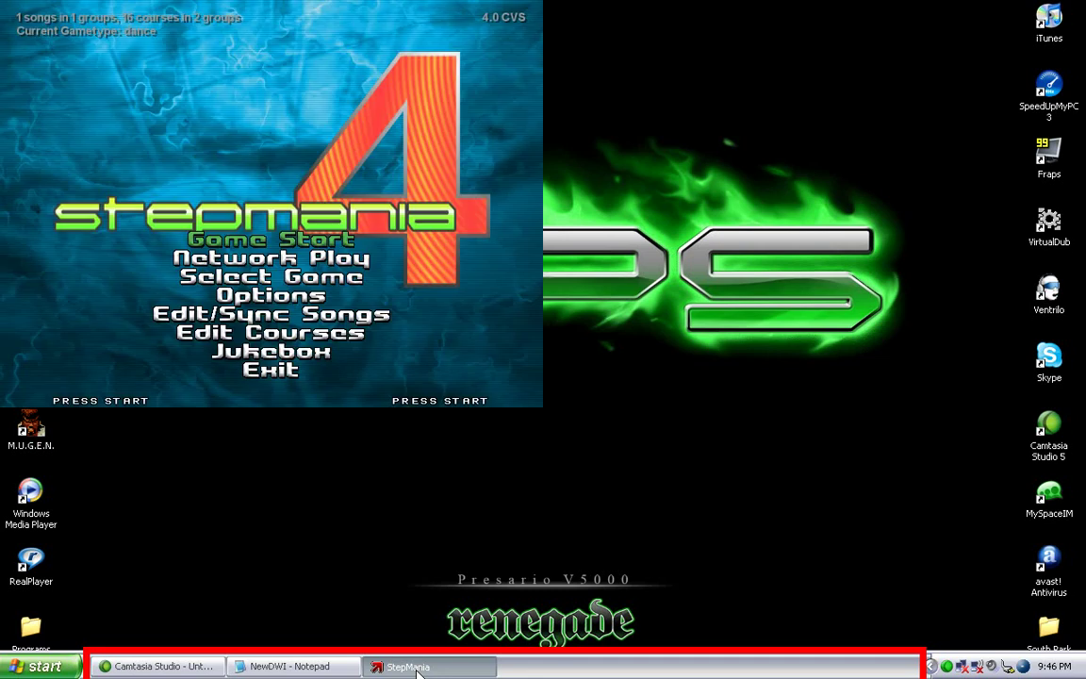
key("Return")
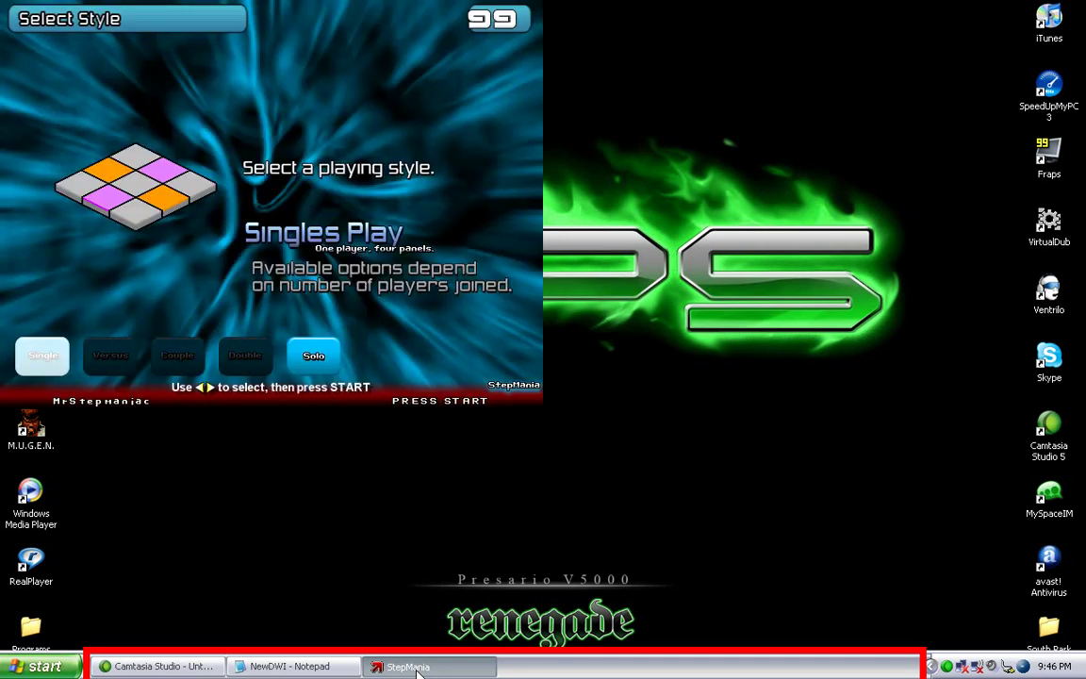
key("Return")
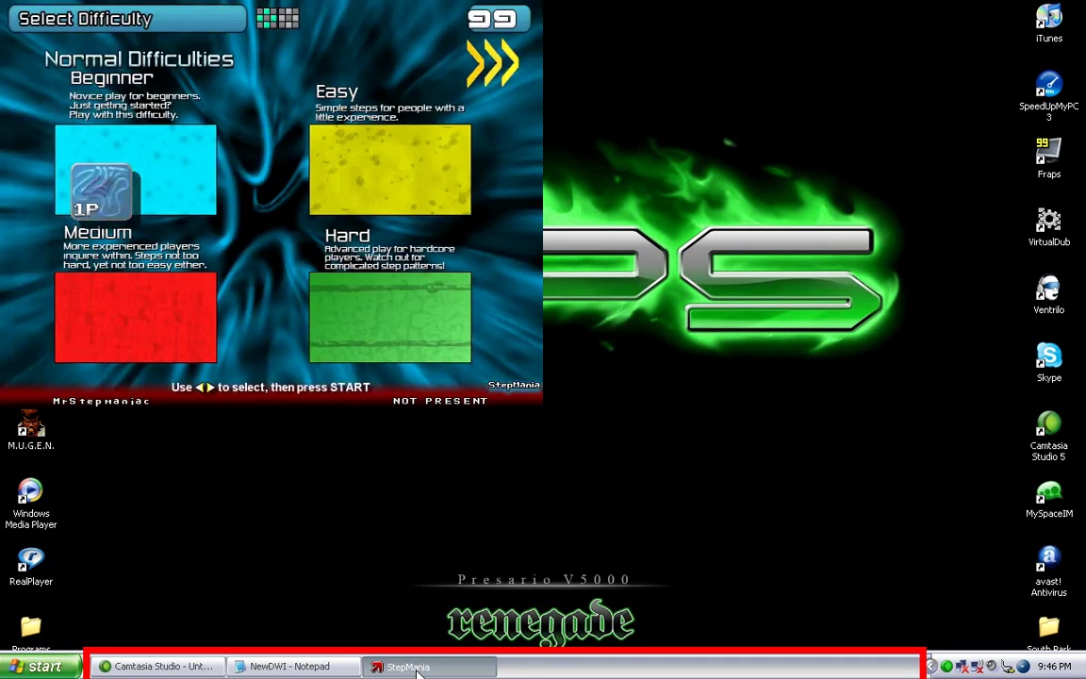
key("Return")
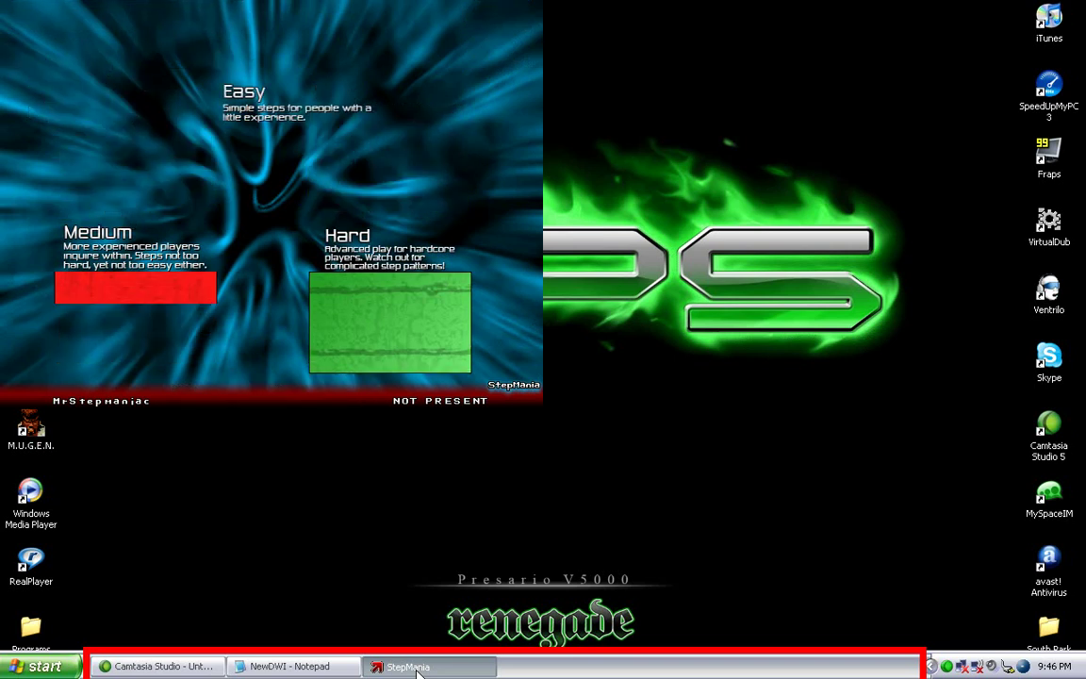